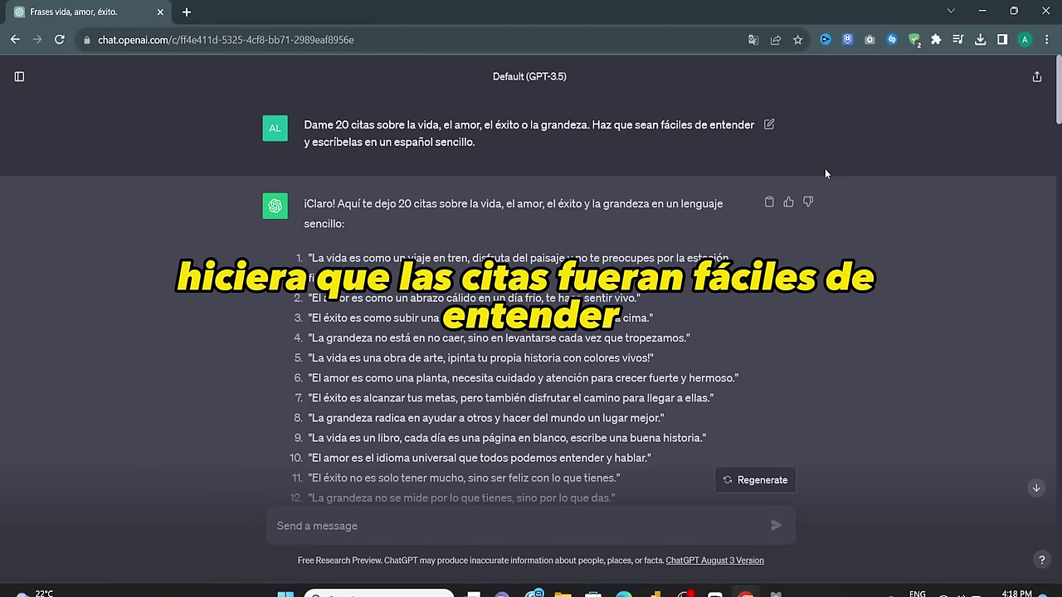
- Review the 20 simple Spanish quotes on life, love, success and greatness and the version with a second part added
scroll(862, 230, down, 2)
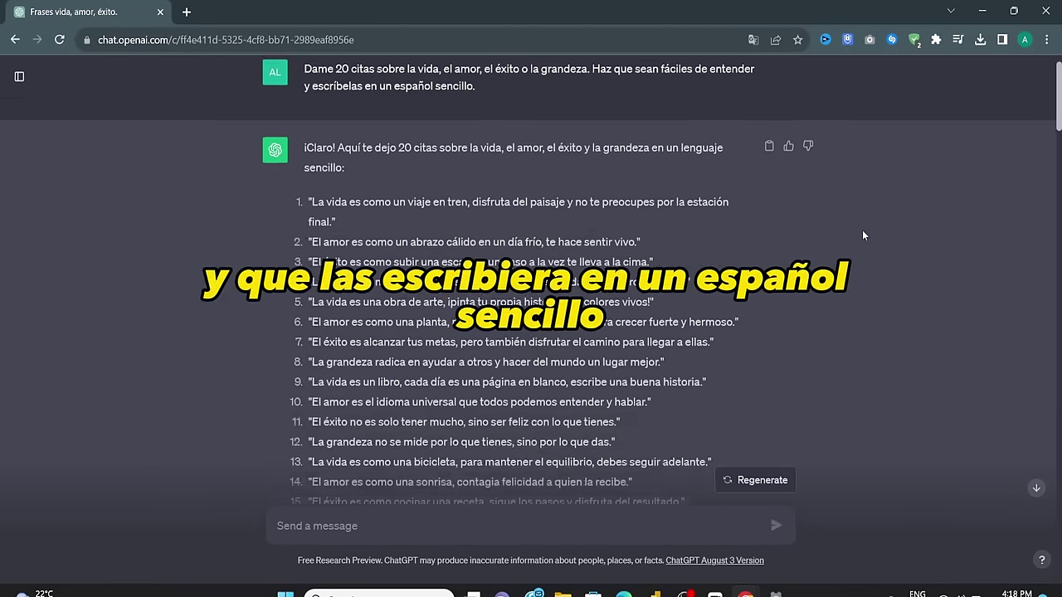
scroll(864, 197, down, 1)
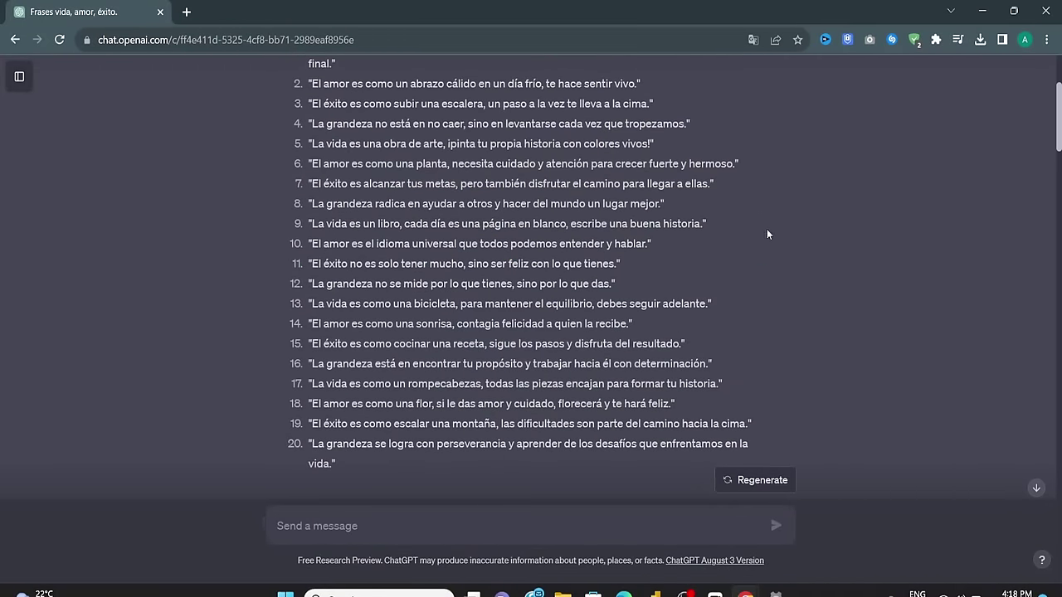
scroll(768, 236, up, 1)
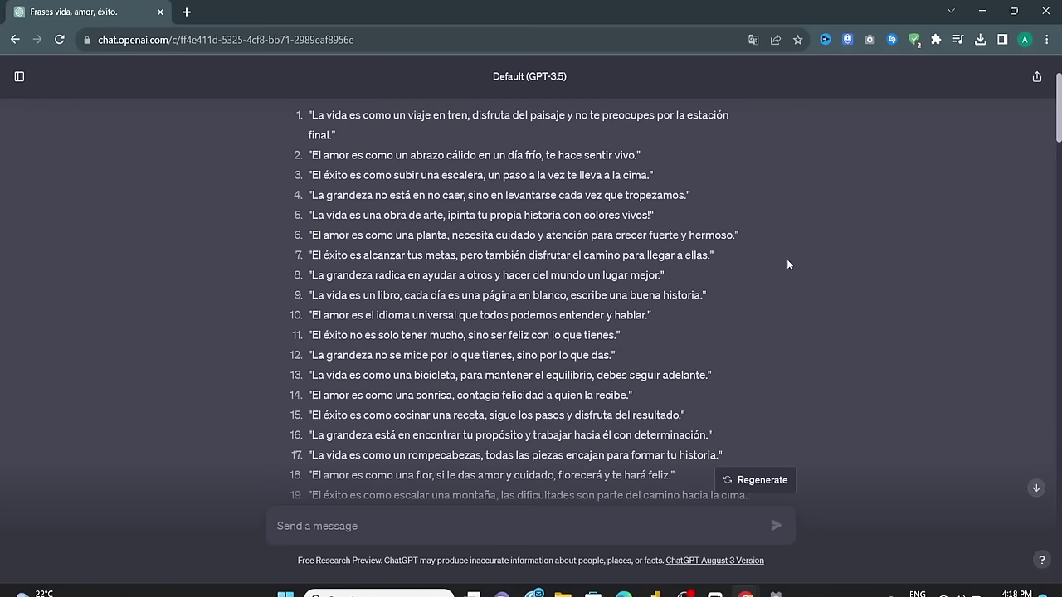
scroll(861, 240, down, 1)
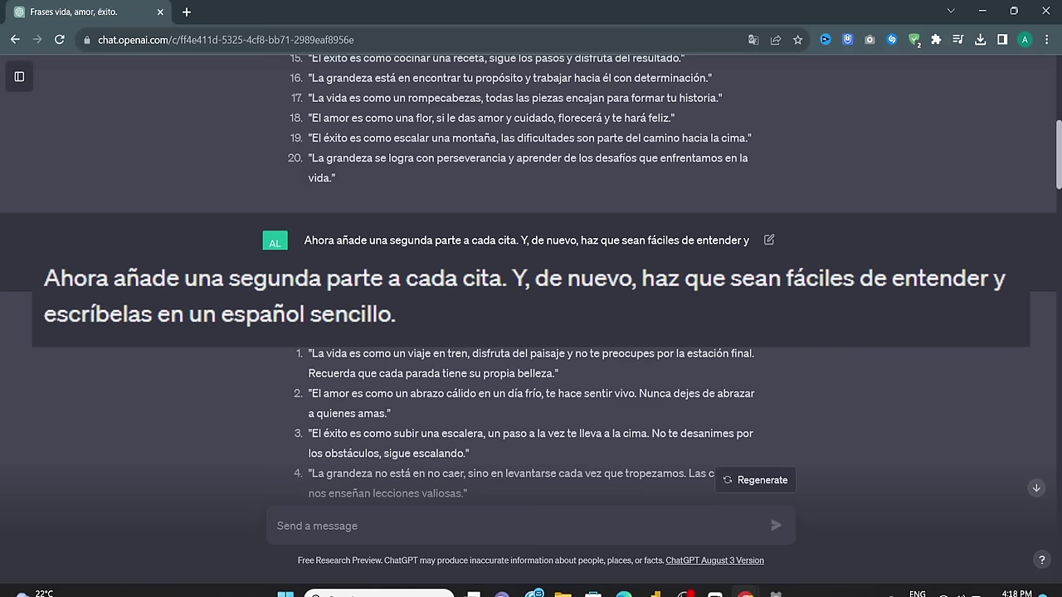
scroll(908, 261, down, 3)
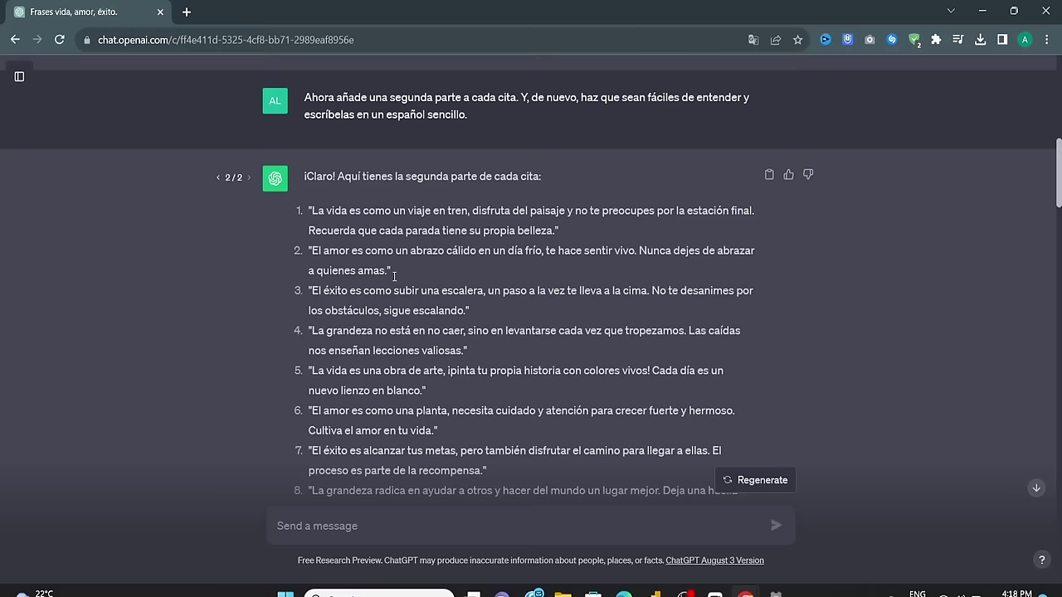
scroll(485, 277, down, 1)
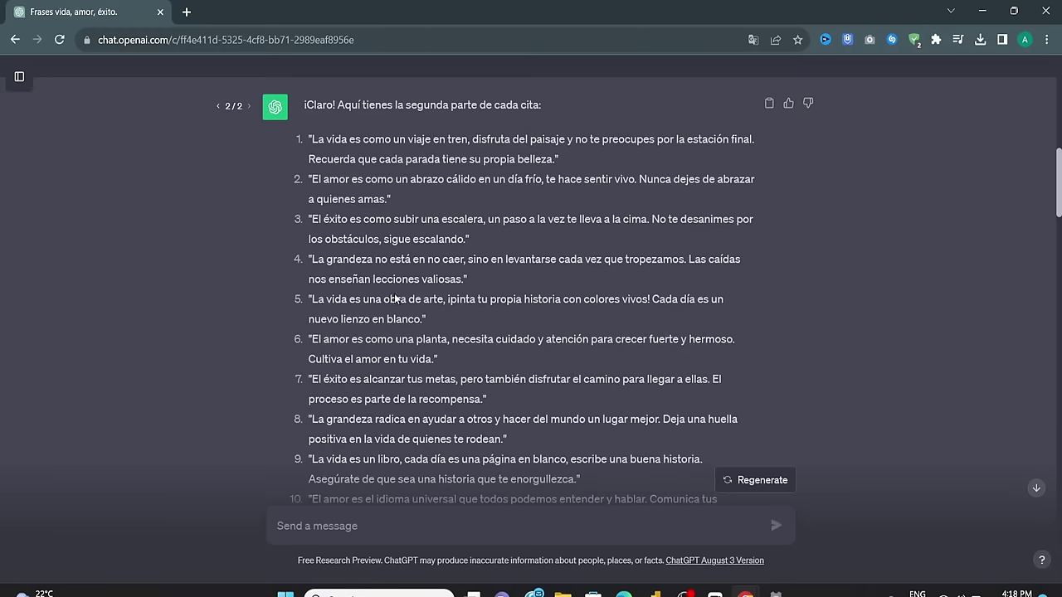
scroll(746, 288, down, 1)
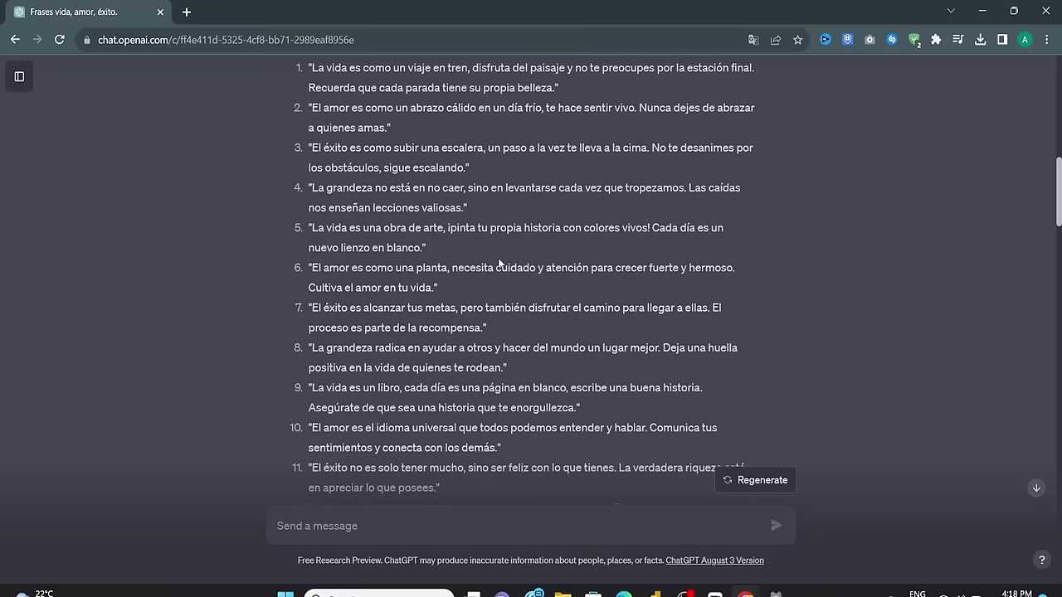
scroll(351, 331, down, 1)
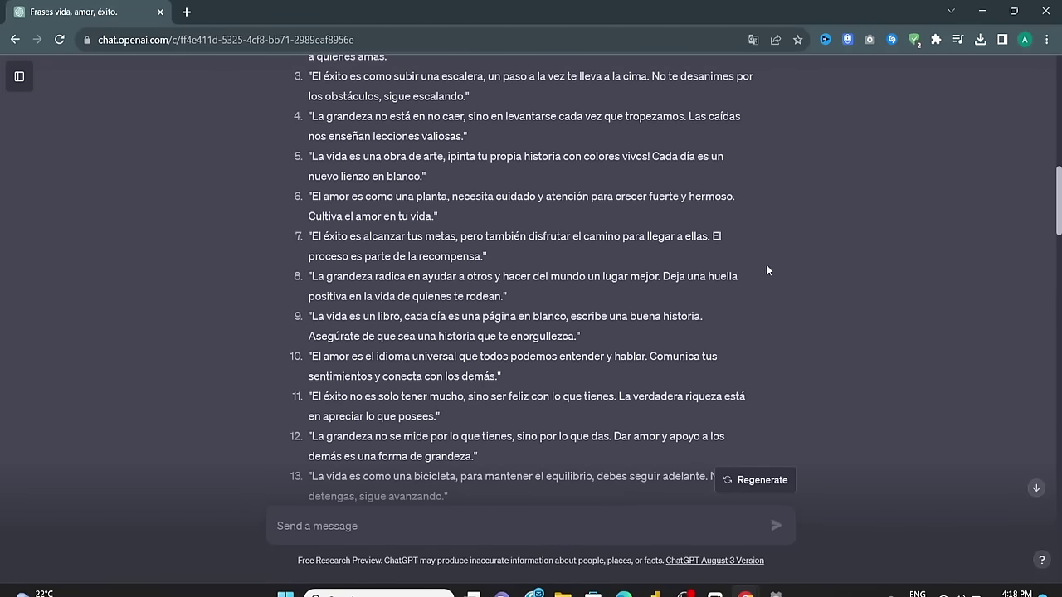
scroll(823, 260, down, 1)
scroll(827, 255, down, 5)
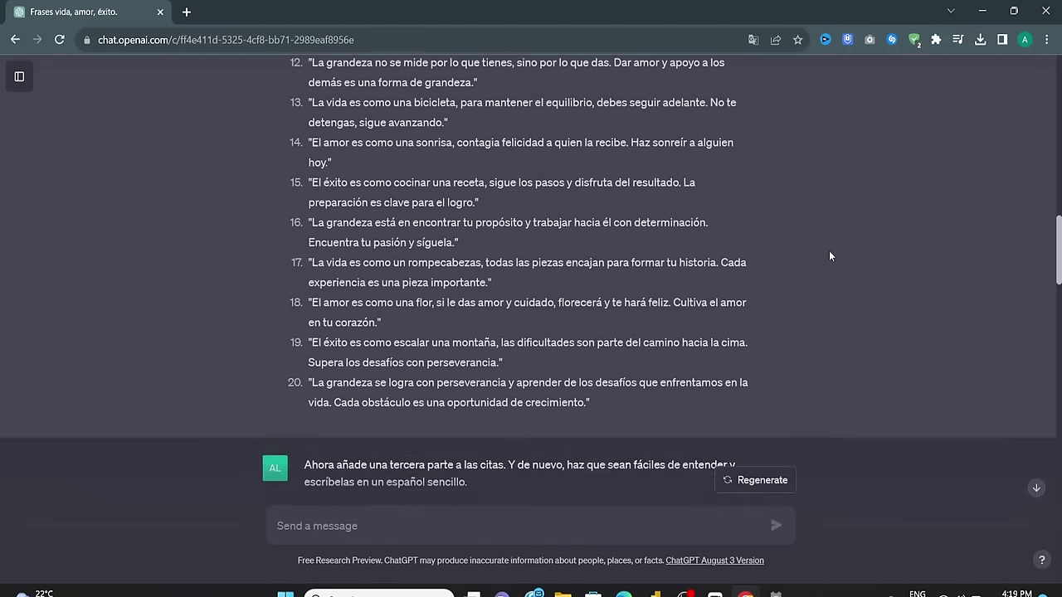
- Review the prompts asking for a third and a fourth part and the extended quotes written for each
scroll(831, 256, down, 1)
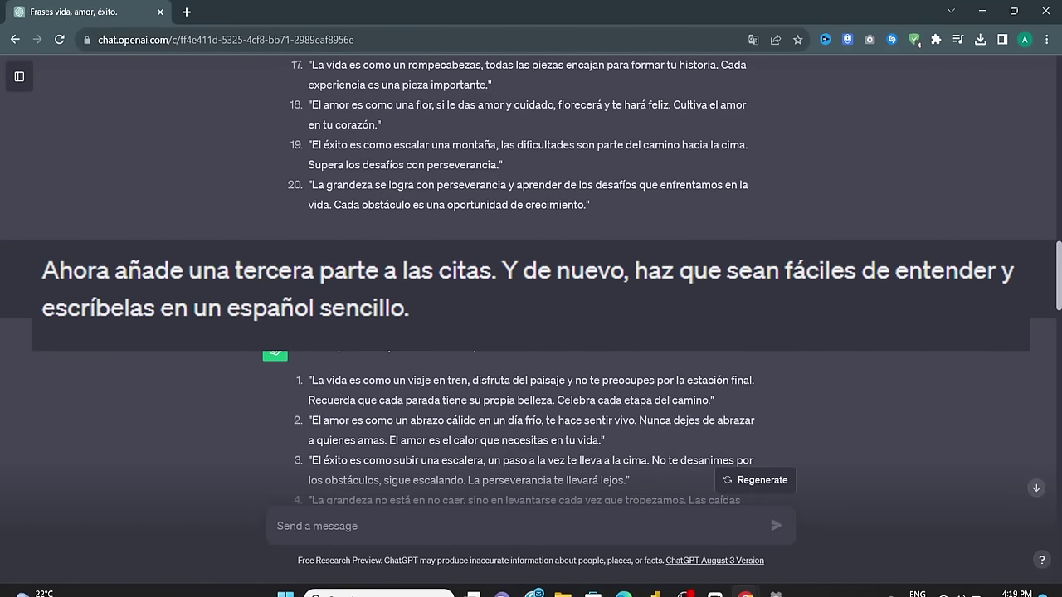
scroll(886, 284, down, 8)
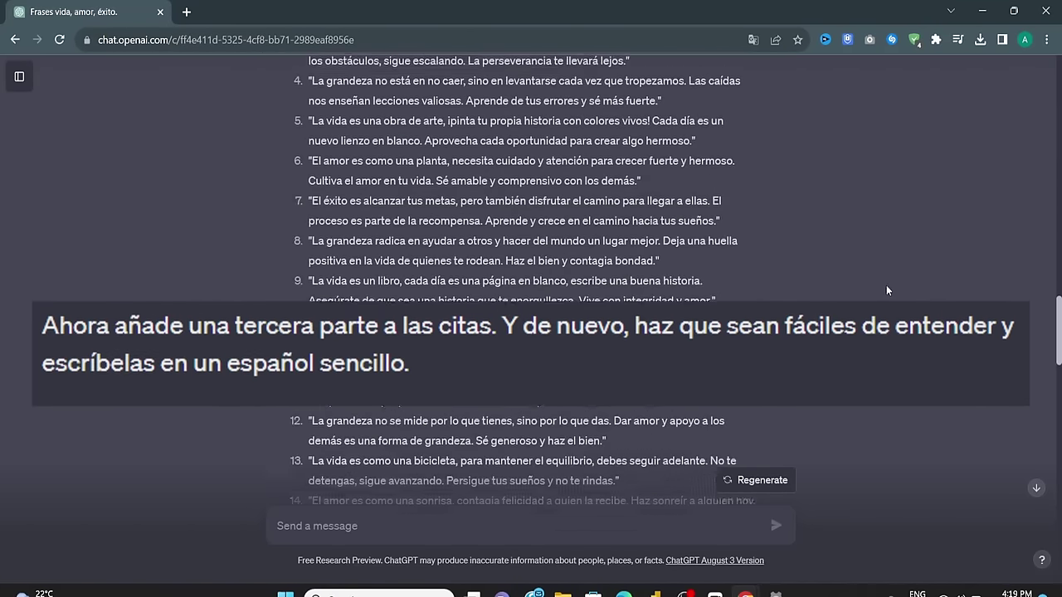
scroll(523, 288, down, 5)
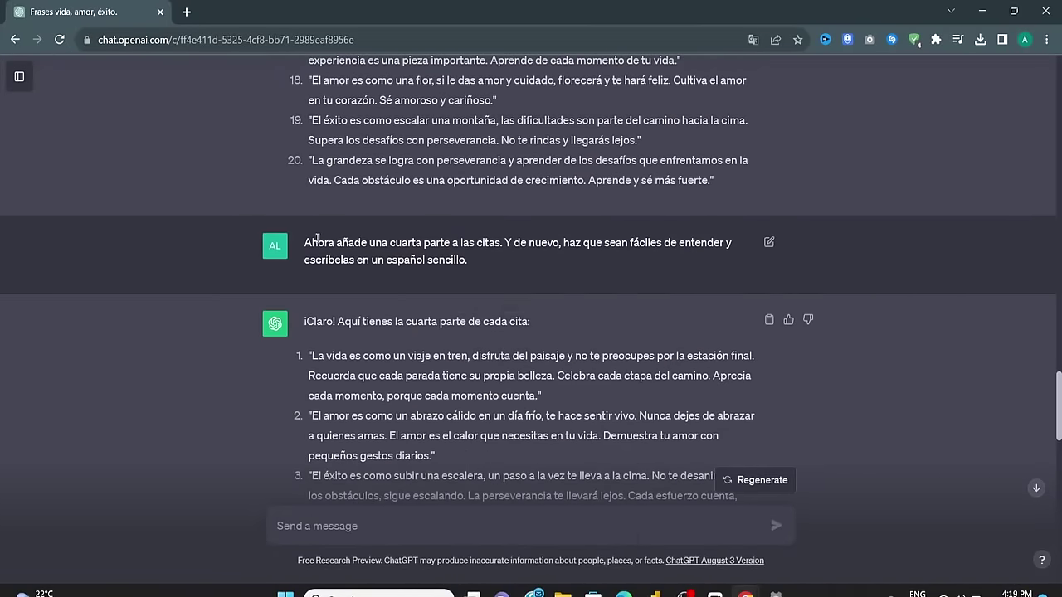
drag(305, 242, 549, 260)
click(706, 262)
scroll(707, 261, down, 3)
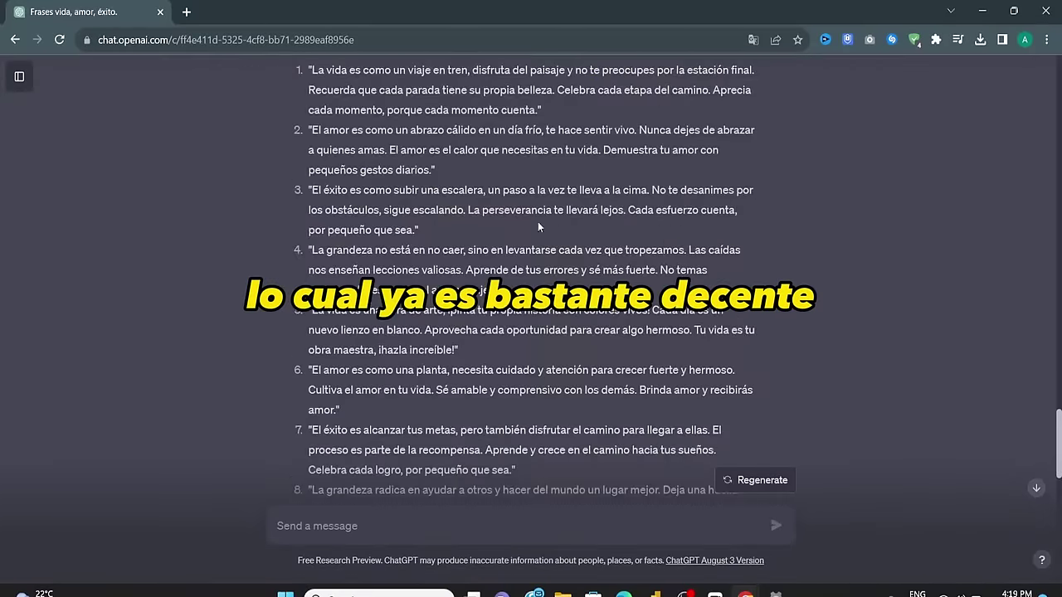
scroll(537, 222, down, 6)
scroll(596, 246, down, 3)
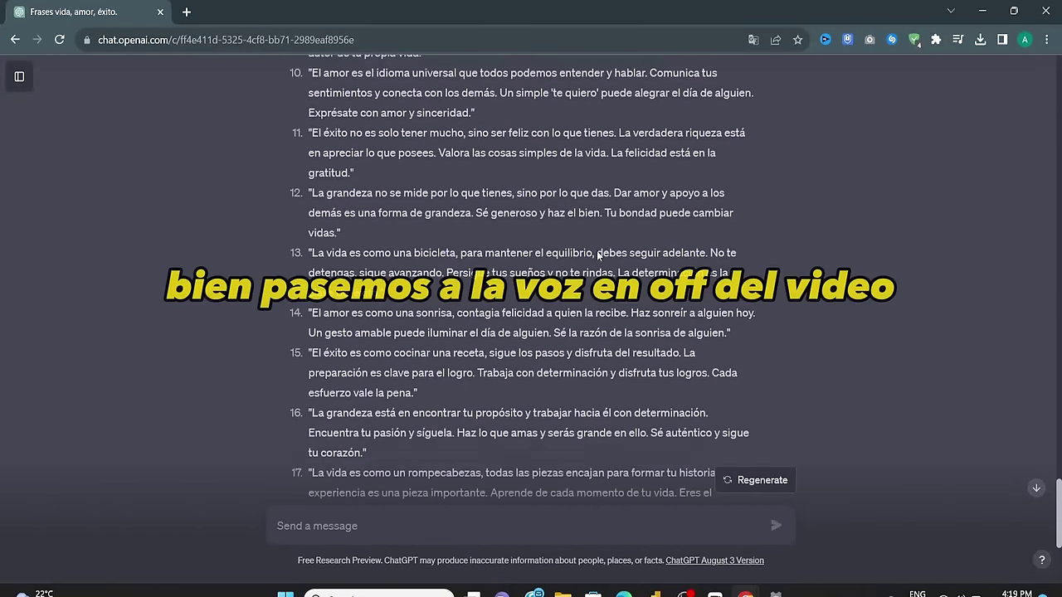
scroll(698, 436, down, 2)
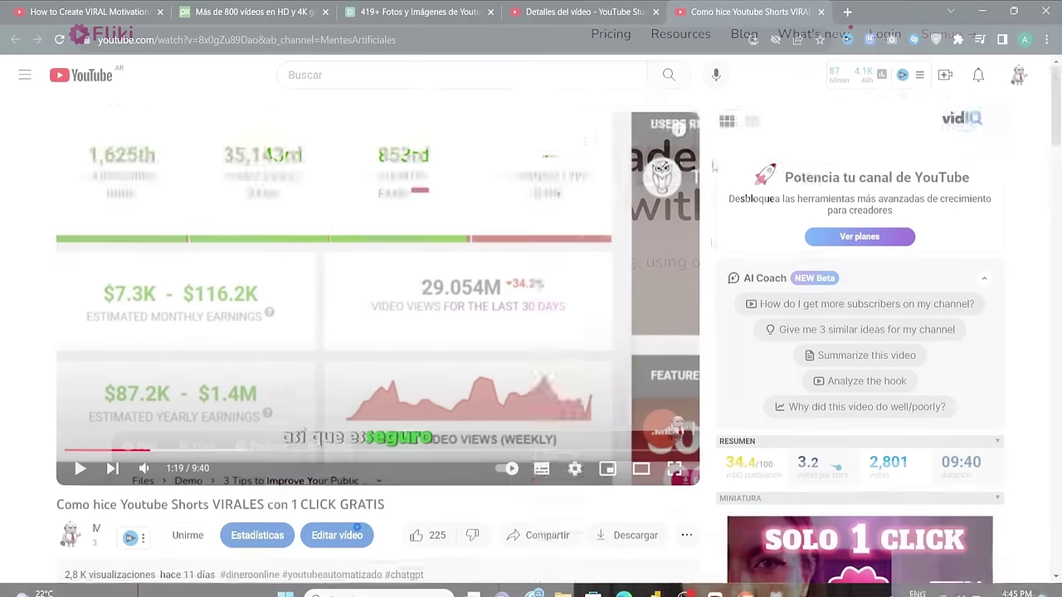
- Expand the description of the YouTube video "Como hice Youtube Shorts VIRALES con 1 CLICK GRATIS" and look at its Fliki link
scroll(710, 173, down, 3)
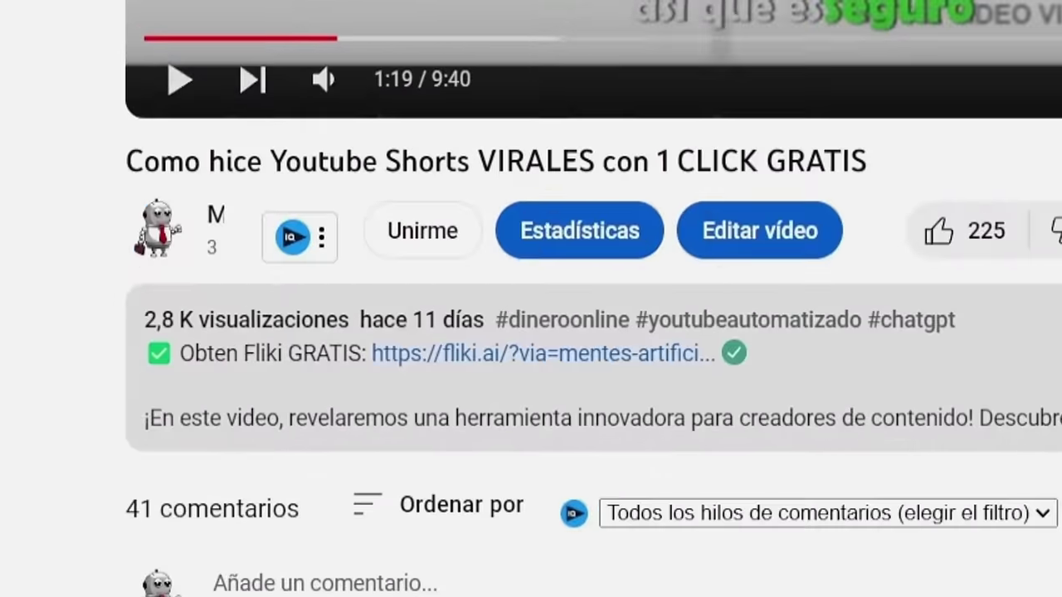
click(194, 394)
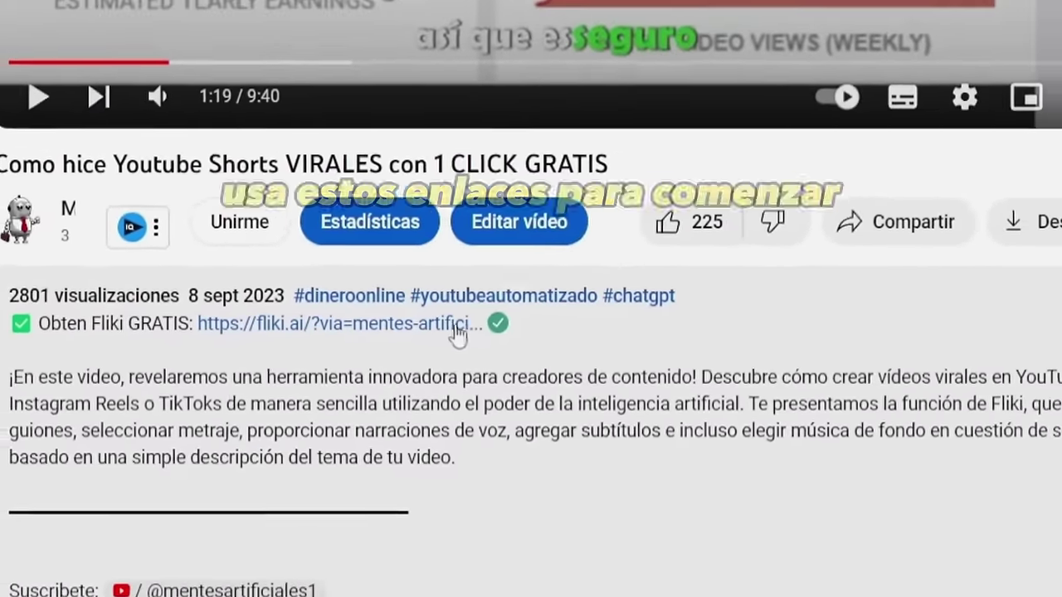
mouse_move(459, 330)
scroll(478, 332, down, 5)
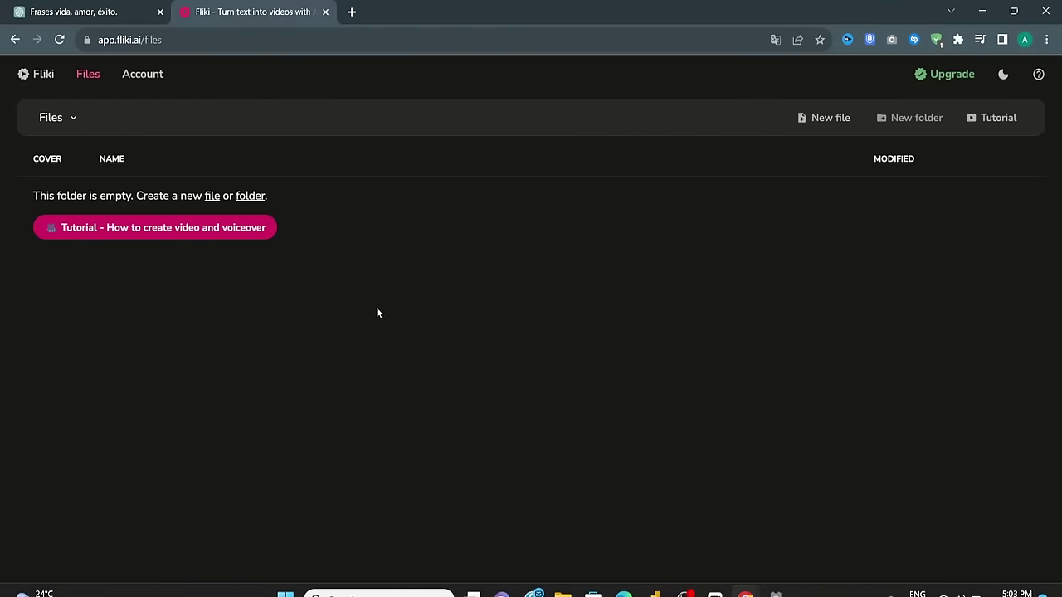
- Create an empty Fliki video file named "Short motivacional" with Spanish as the language and Argentina as the dialect
click(825, 117)
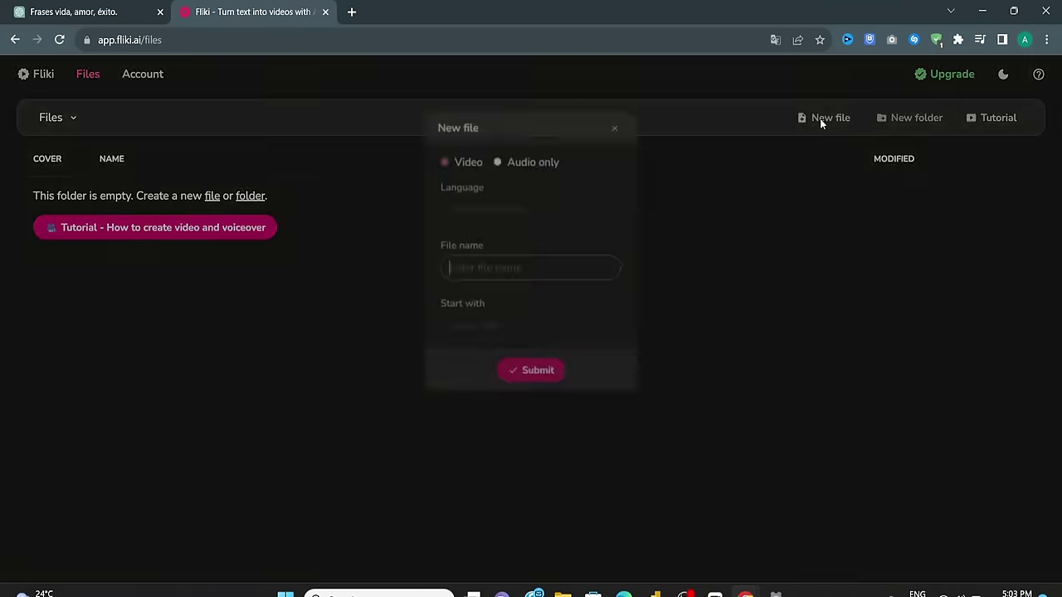
click(514, 209)
scroll(501, 381, down, 10)
click(467, 326)
click(524, 268)
click(498, 303)
click(523, 328)
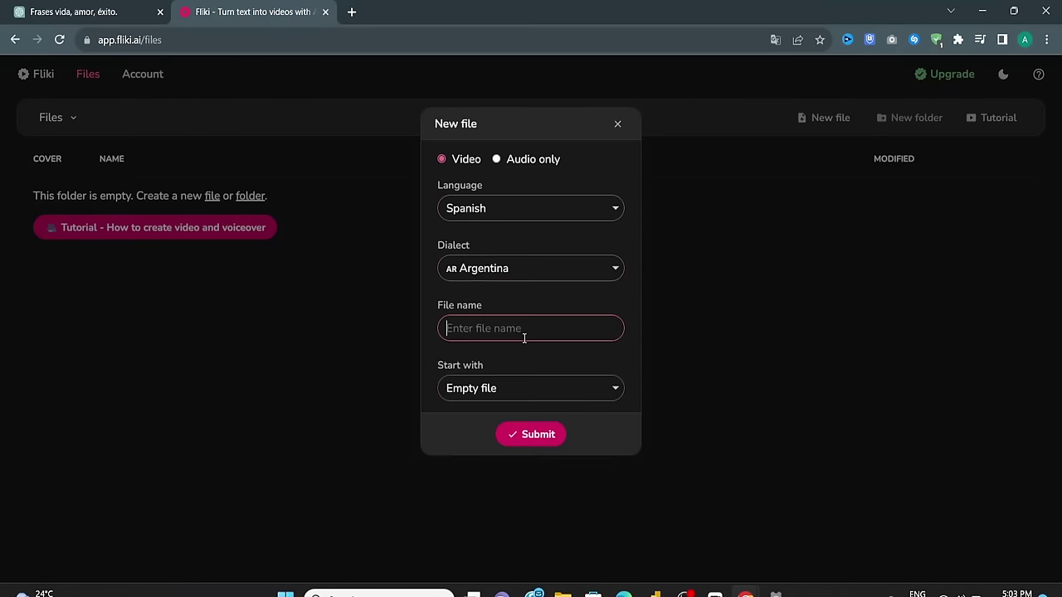
text(Short motivacional)
click(535, 437)
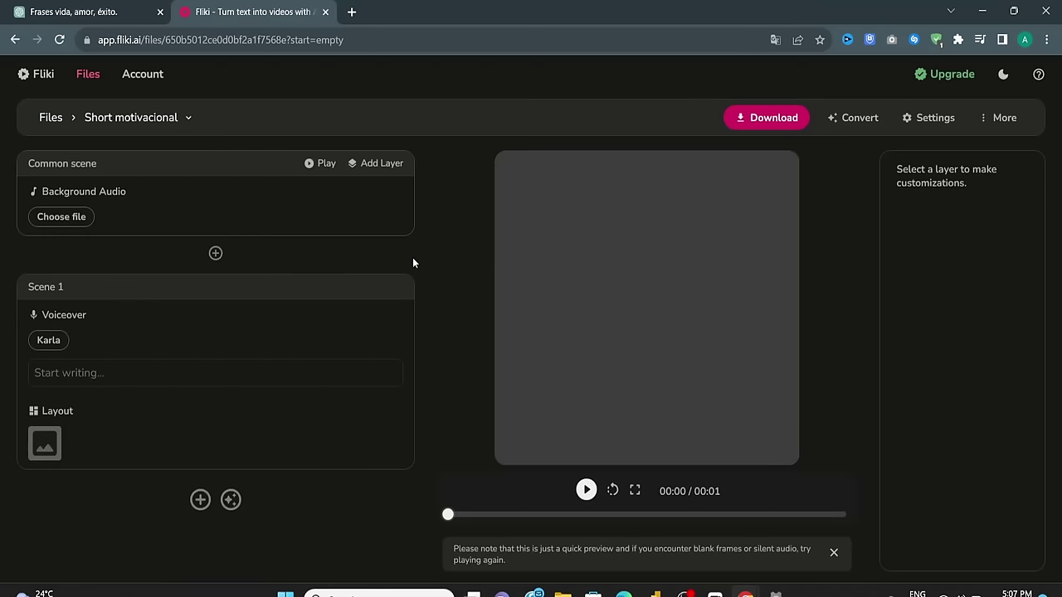
- Copy the four-part quote beginning "La grandeza no está en no caer" from ChatGPT into Scene 1's voiceover in Fliki
click(73, 12)
drag(307, 321, 495, 362)
key(ctrl+c)
click(249, 12)
click(194, 367)
key(ctrl+v)
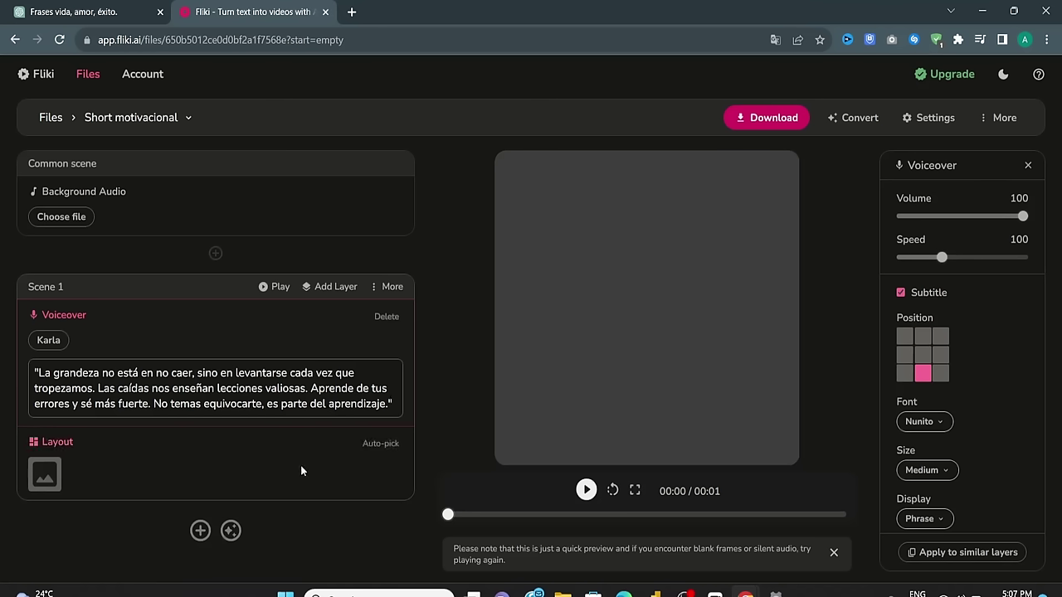
click(412, 428)
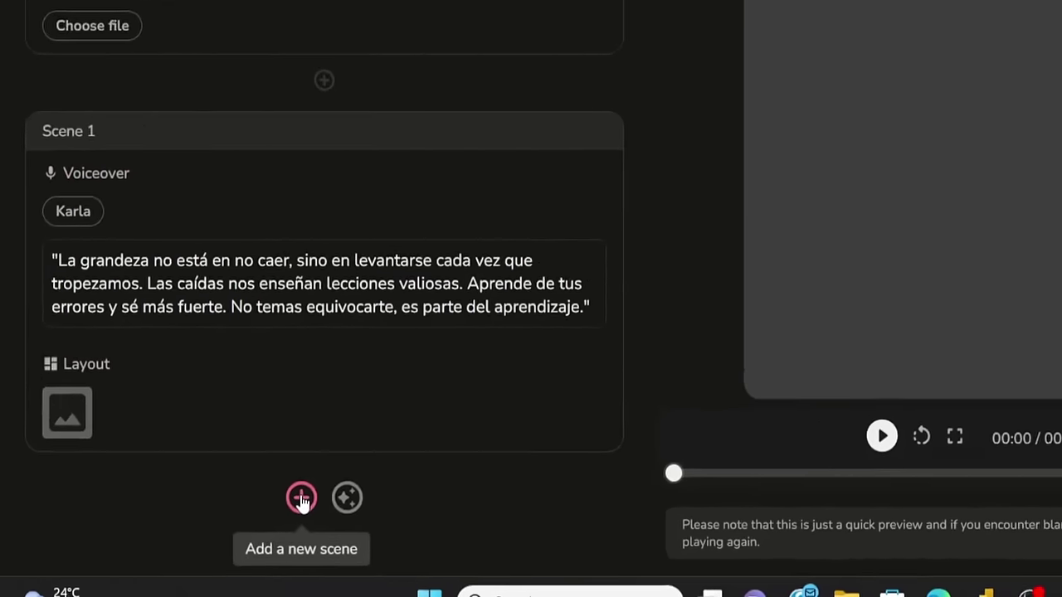
- Add Scene 2 and move the quote text from "en no caer" onward out of Scene 1 into its voiceover
click(200, 530)
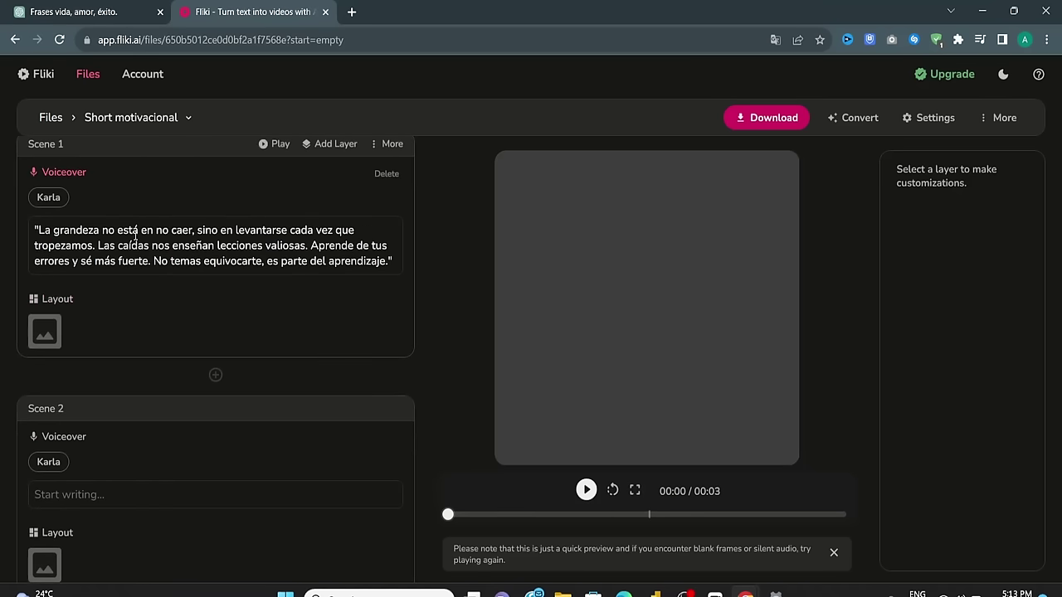
drag(142, 230, 392, 262)
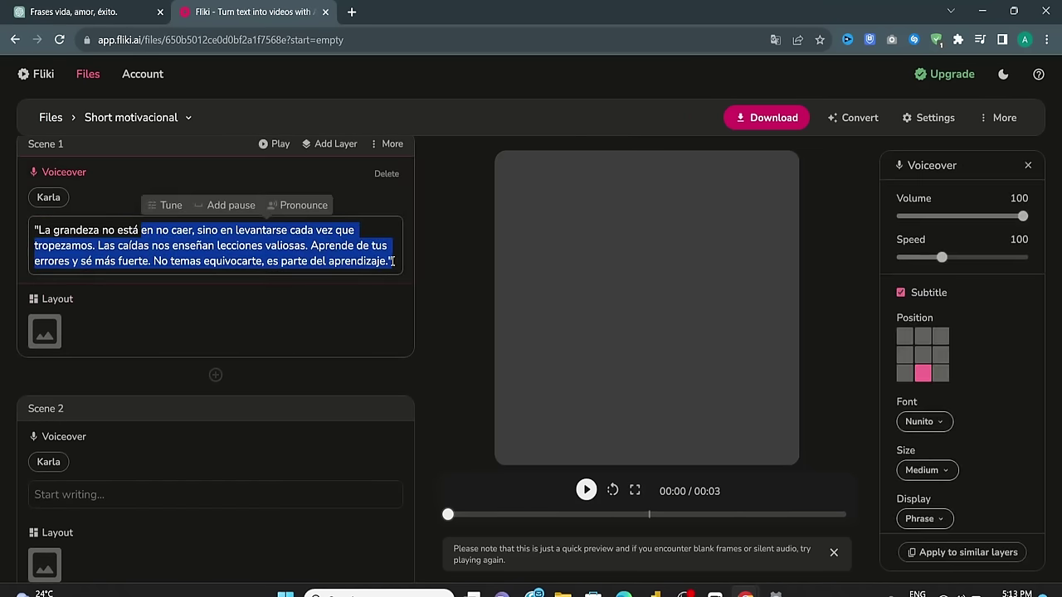
key(ctrl+x)
click(294, 462)
key(ctrl+v)
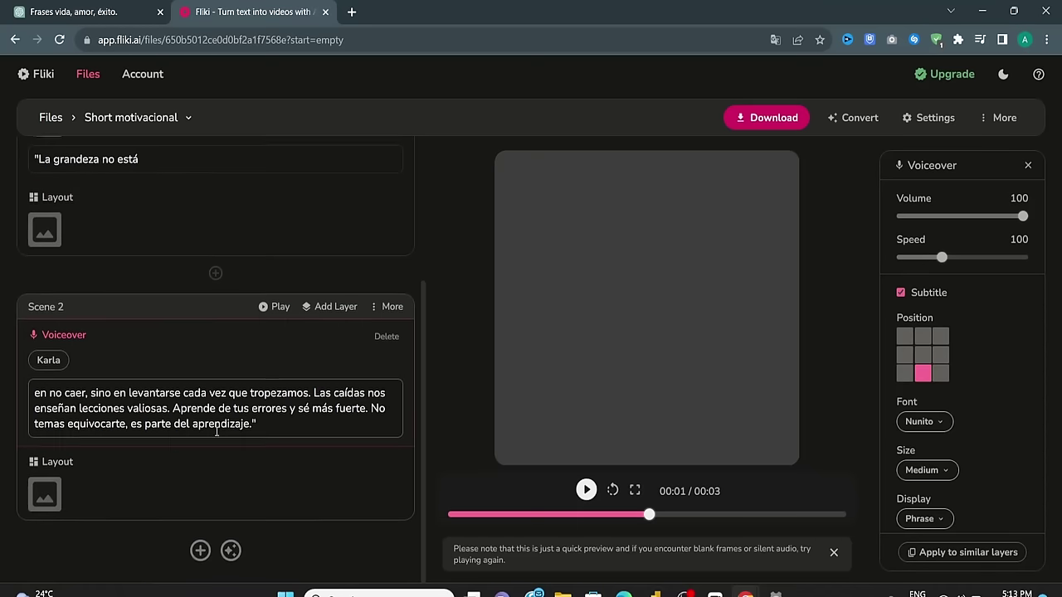
- Add Scene 3 and move the quote text from "sino en levantarse" onward out of Scene 2 into its voiceover
click(201, 550)
drag(91, 244, 297, 280)
key(ctrl+x)
click(213, 514)
key(ctrl+v)
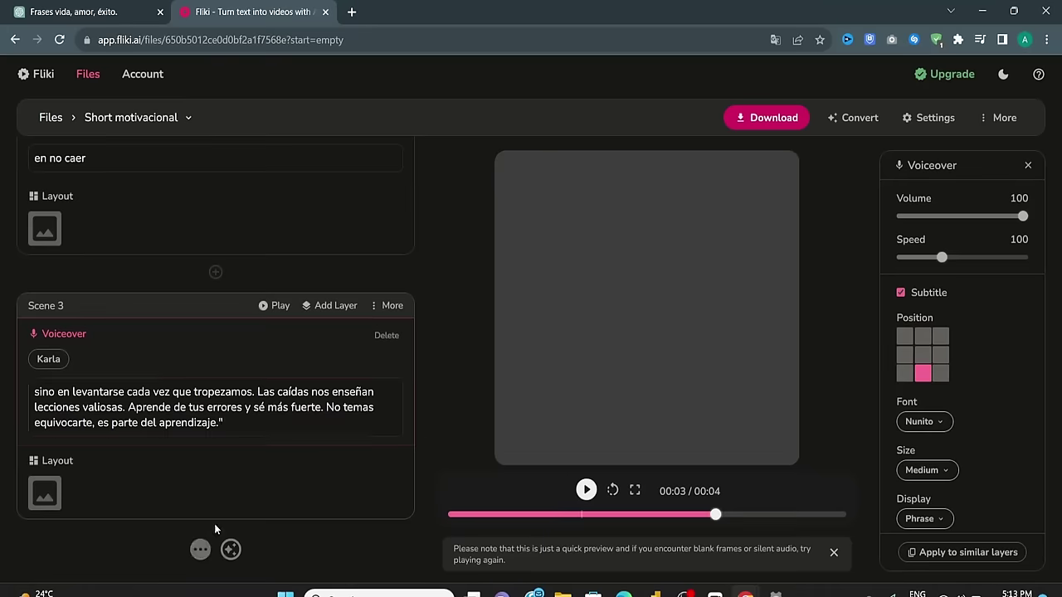
- Split the remaining quote into further scenes, with "cada vez que tropezamos." in Scene 4 and "Las caídas nos enseñan" in Scene 5
click(202, 550)
click(131, 321)
key(Return)
click(199, 433)
key(Return)
key(Return)
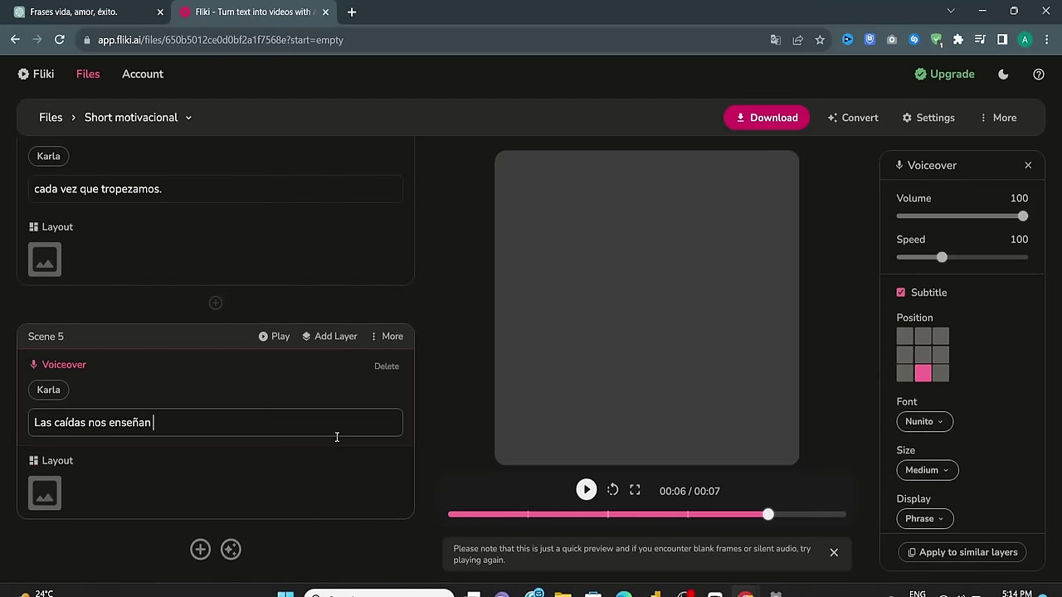
click(126, 442)
key(Return)
click(147, 422)
key(Return)
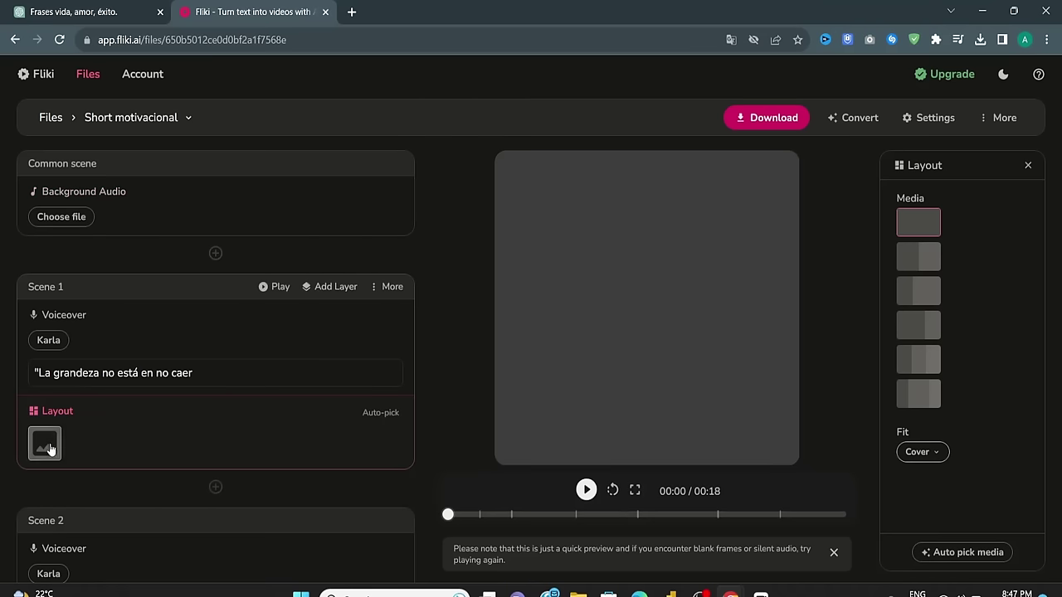
- Search the stock videos for "cinematic" and use one of the clips as Scene 1's layout media
click(45, 445)
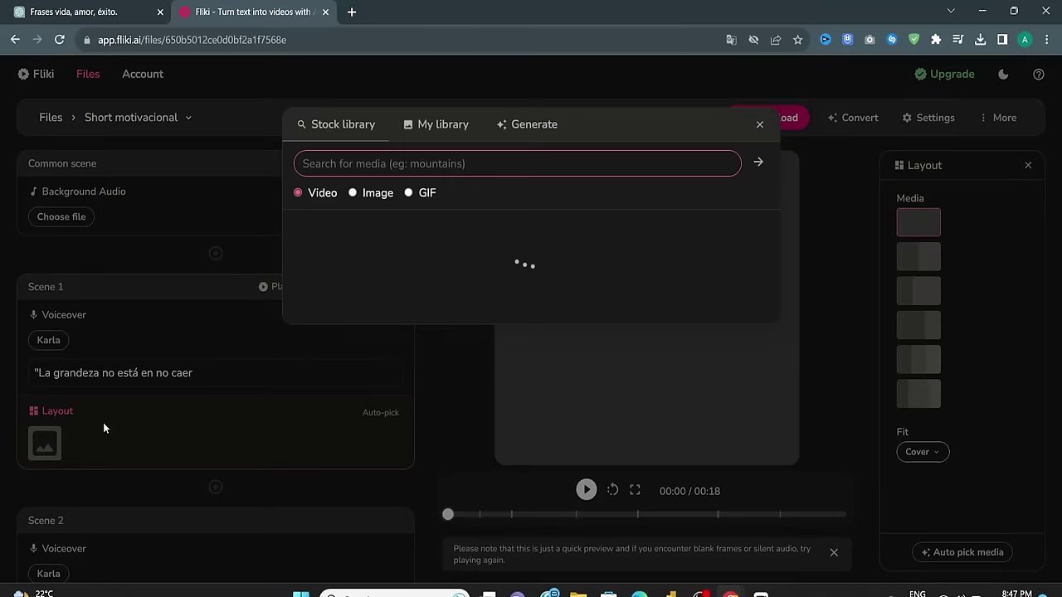
text(cinematic)
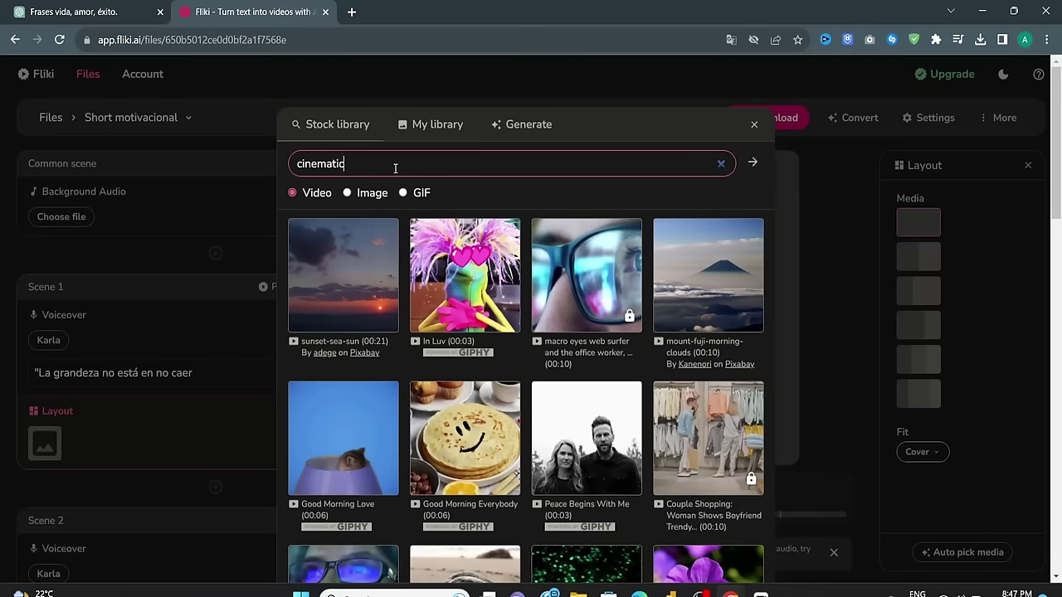
key(Return)
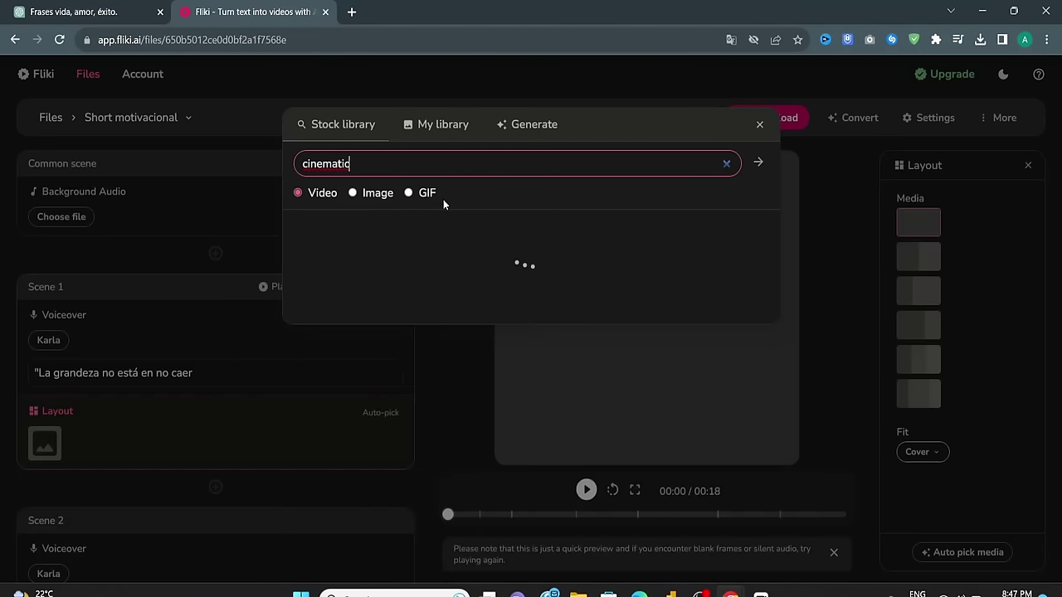
click(483, 436)
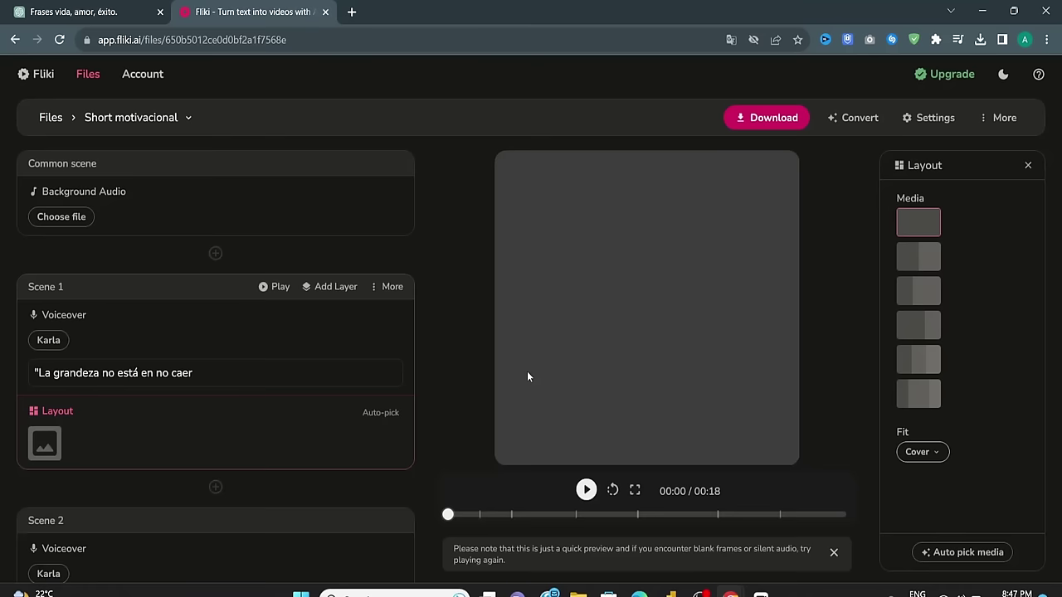
- Search the stock videos for "slowmotion" and use the waves-crashing-to-the-rocks clip as Scene 2's layout media
scroll(237, 370, down, 3)
click(60, 475)
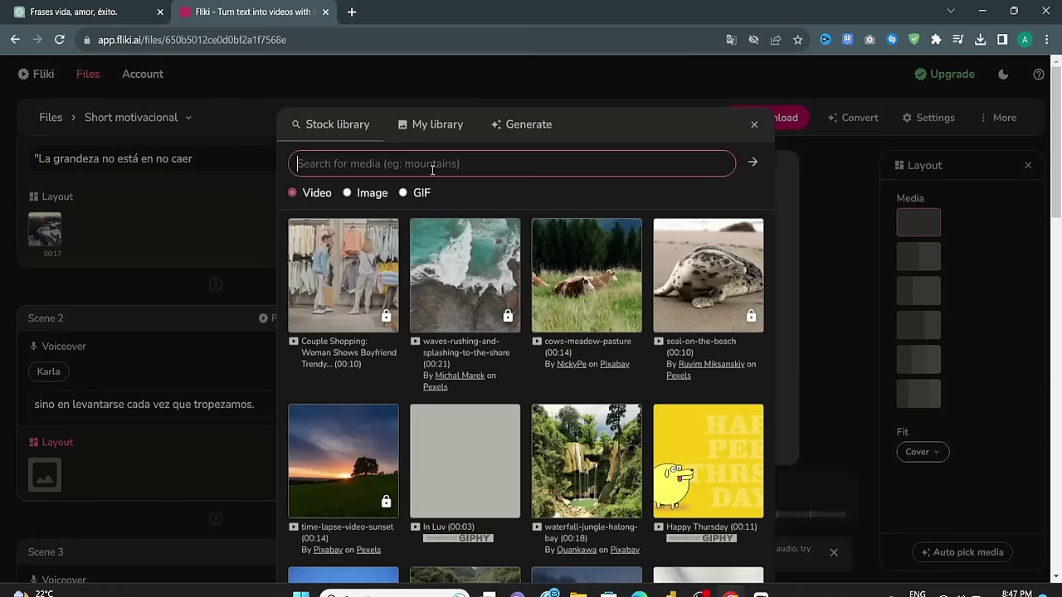
text(slowmotion)
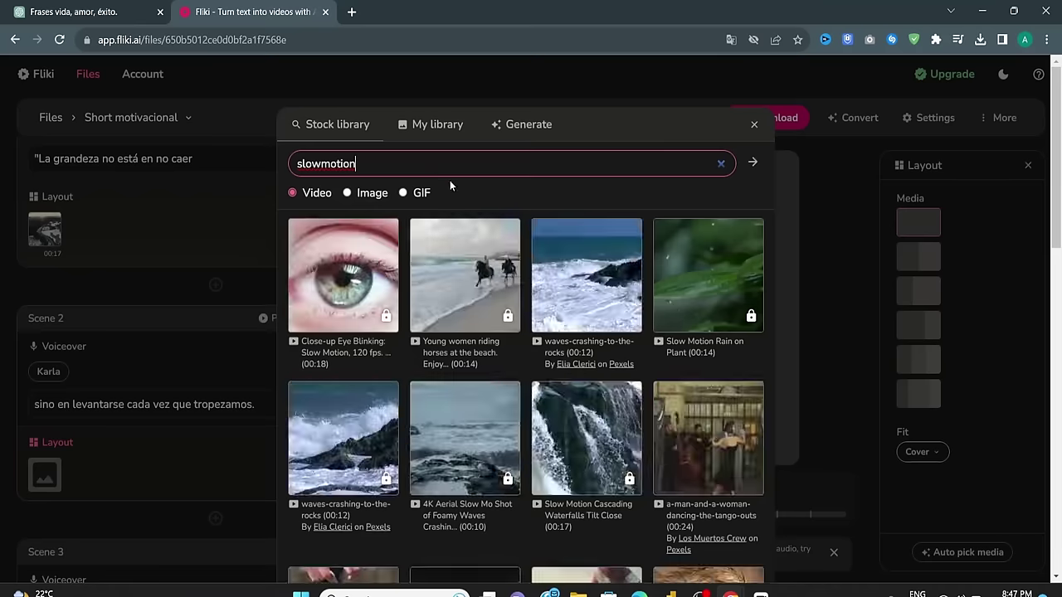
click(622, 292)
- Search the stock videos for "nature" to fill Scene 3's layout and for "bikes" to fill Scene 4's layout
scroll(214, 462, down, 3)
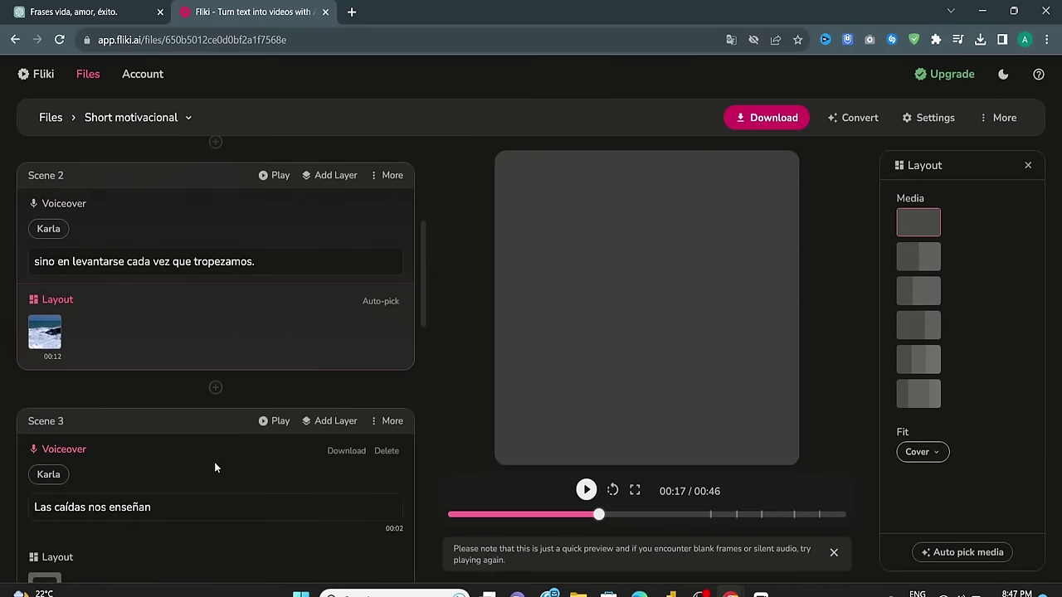
click(61, 455)
text(nature)
scroll(614, 257, down, 3)
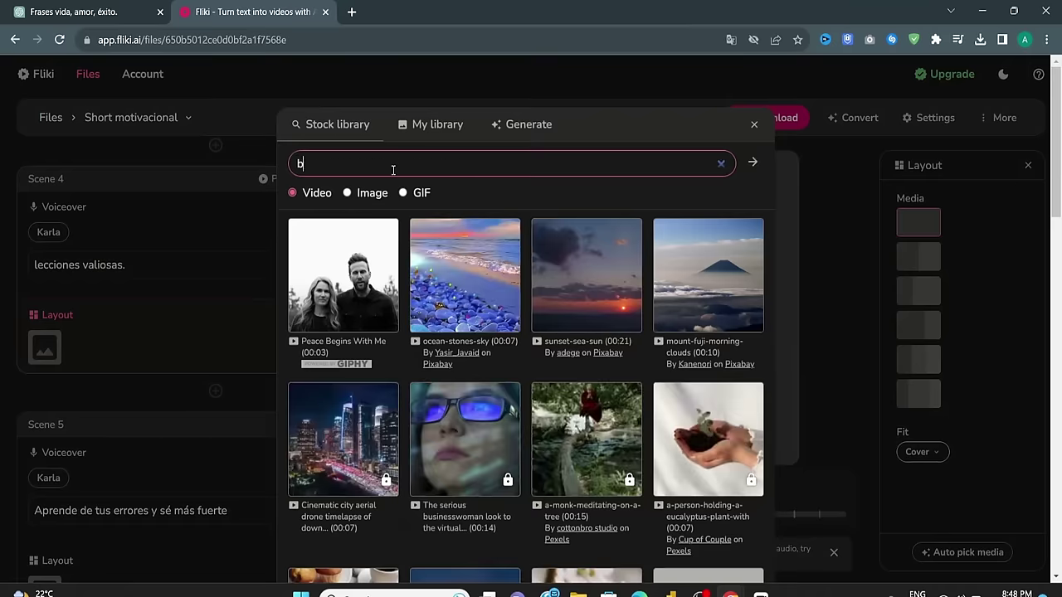
text(bikes)
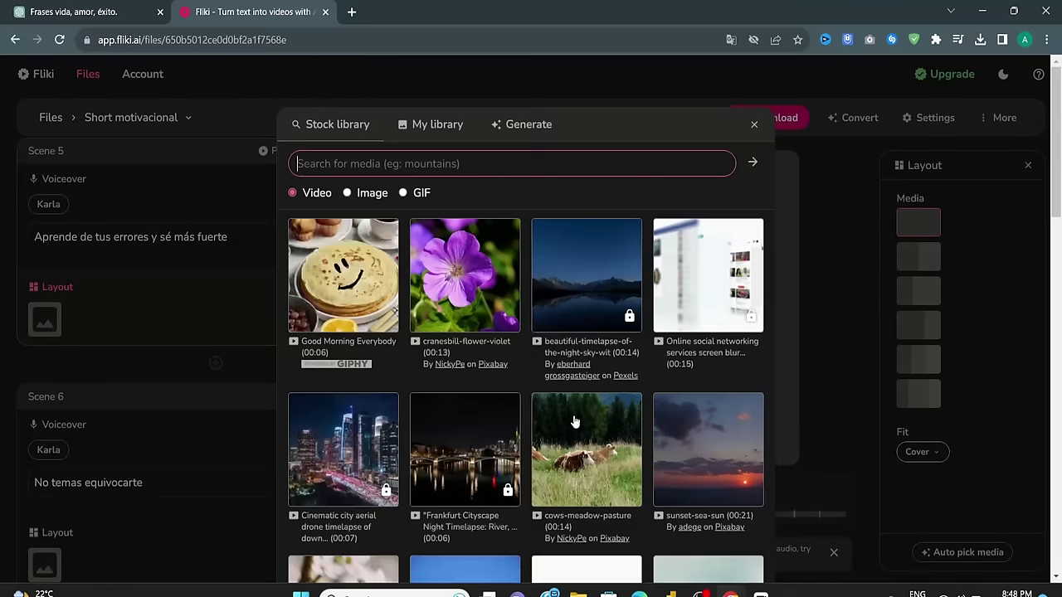
- Use the waterfall-jungle-halong-bay clip as Scene 6's media and search the stock videos for "car" for Scene 7's layout
scroll(574, 422, down, 3)
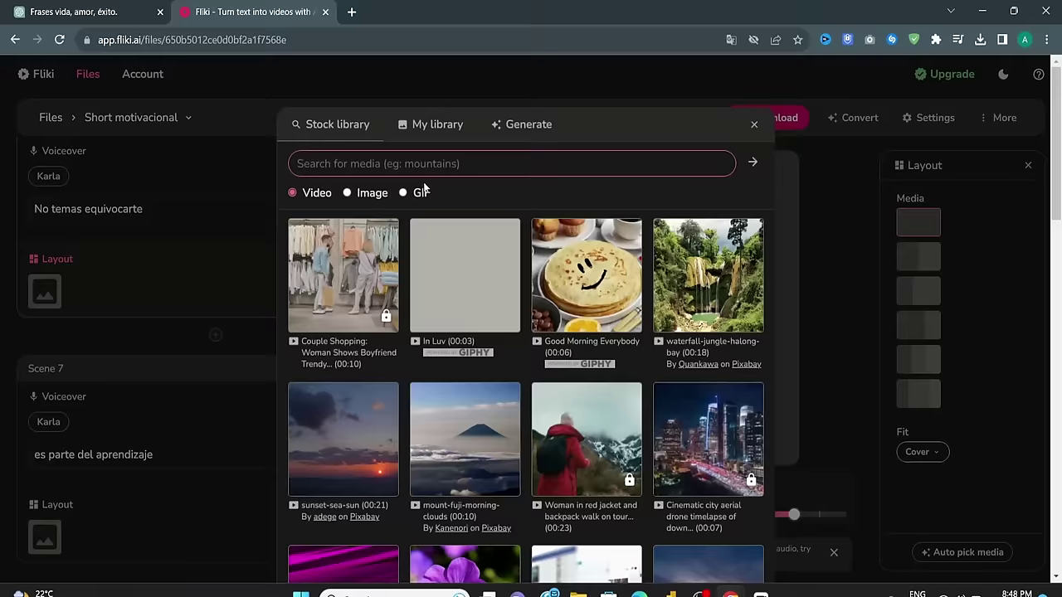
text(car)
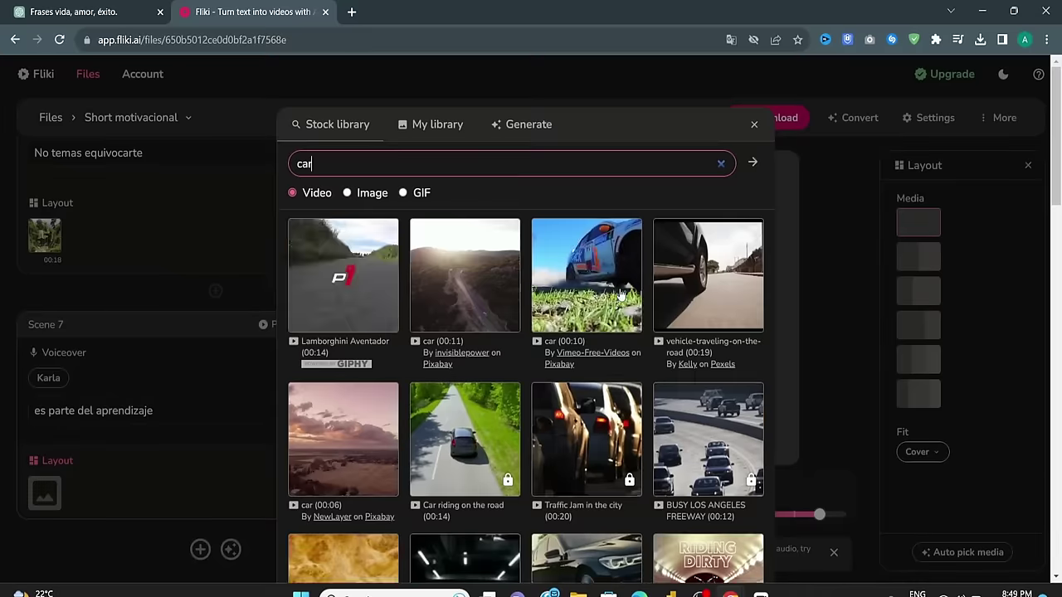
scroll(560, 270, down, 10)
scroll(469, 390, down, 10)
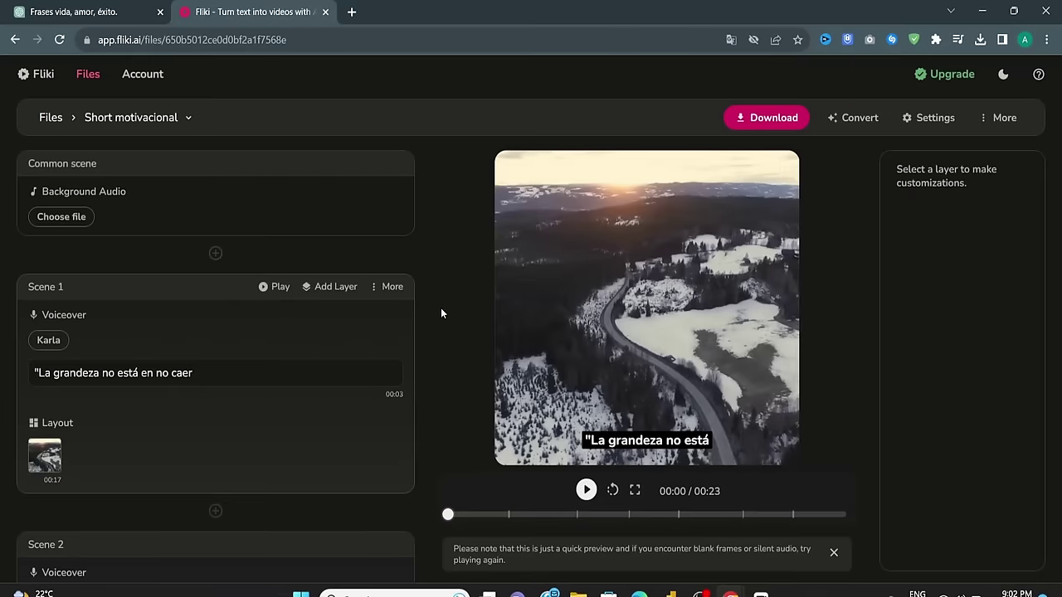
- Set the video's aspect ratio to Portrait (9:16) and save the settings
click(907, 122)
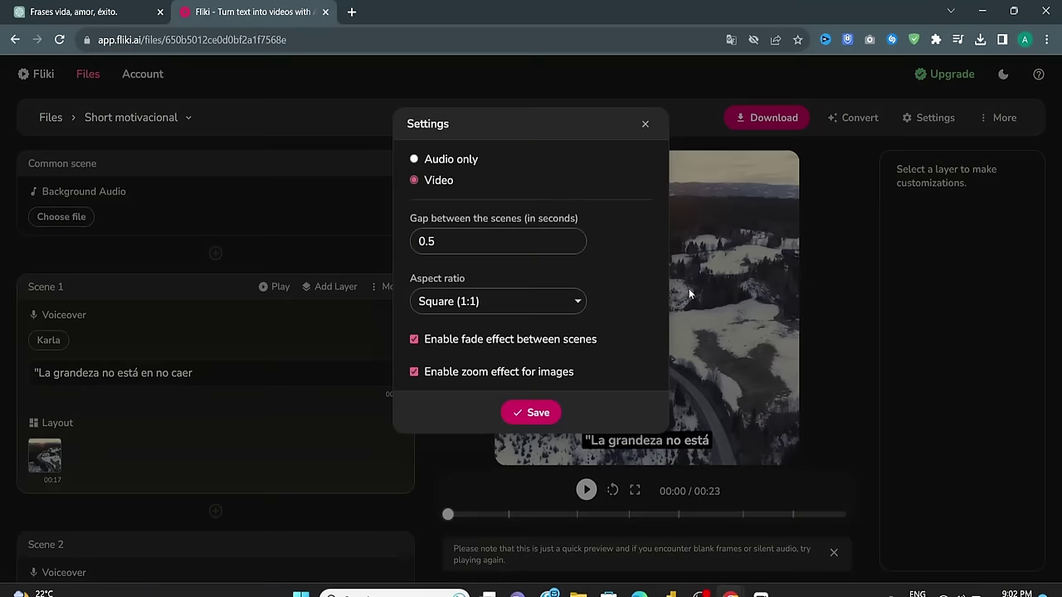
click(545, 303)
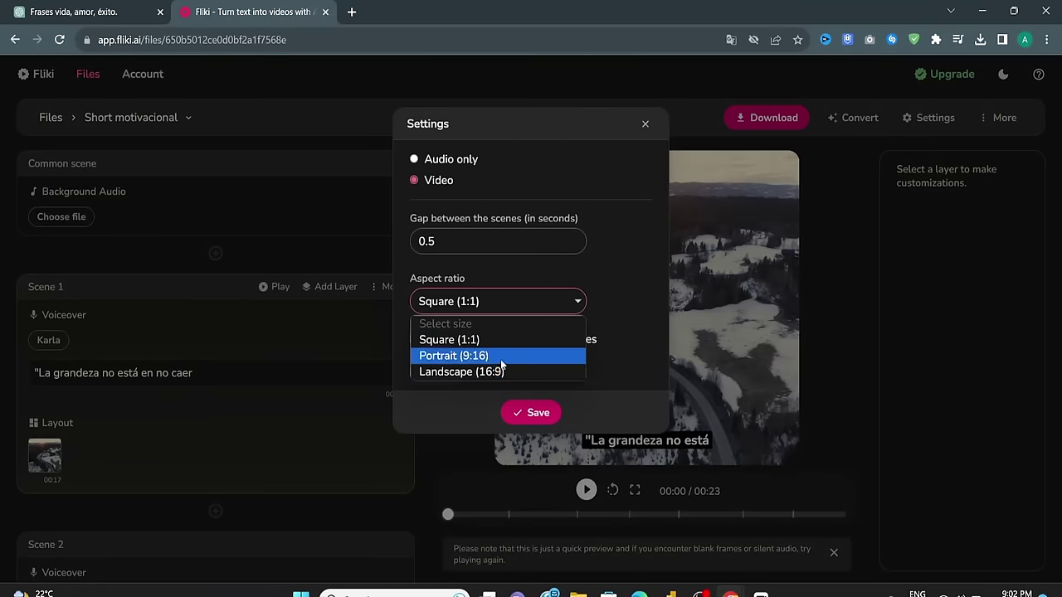
click(510, 357)
click(532, 407)
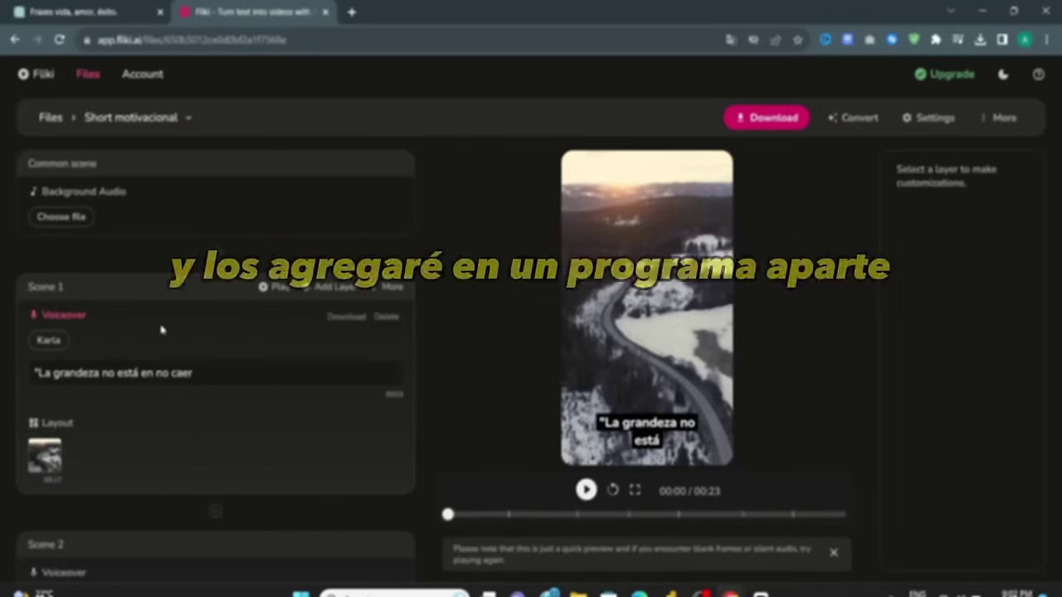
- Turn off the subtitle on Scene 1's voiceover and apply that change to all similar layers
click(224, 378)
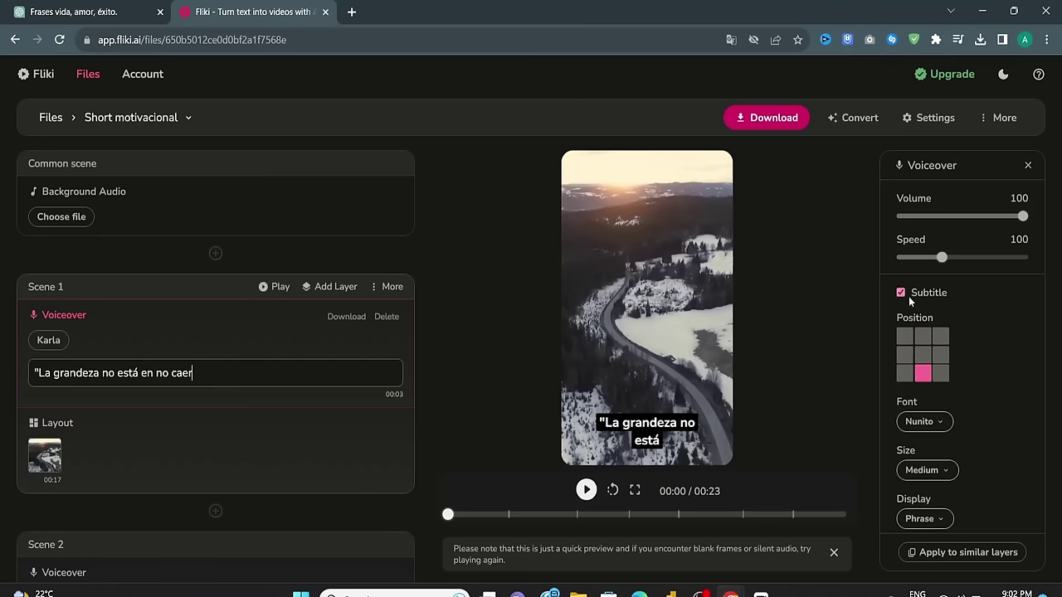
click(906, 295)
click(950, 553)
click(501, 183)
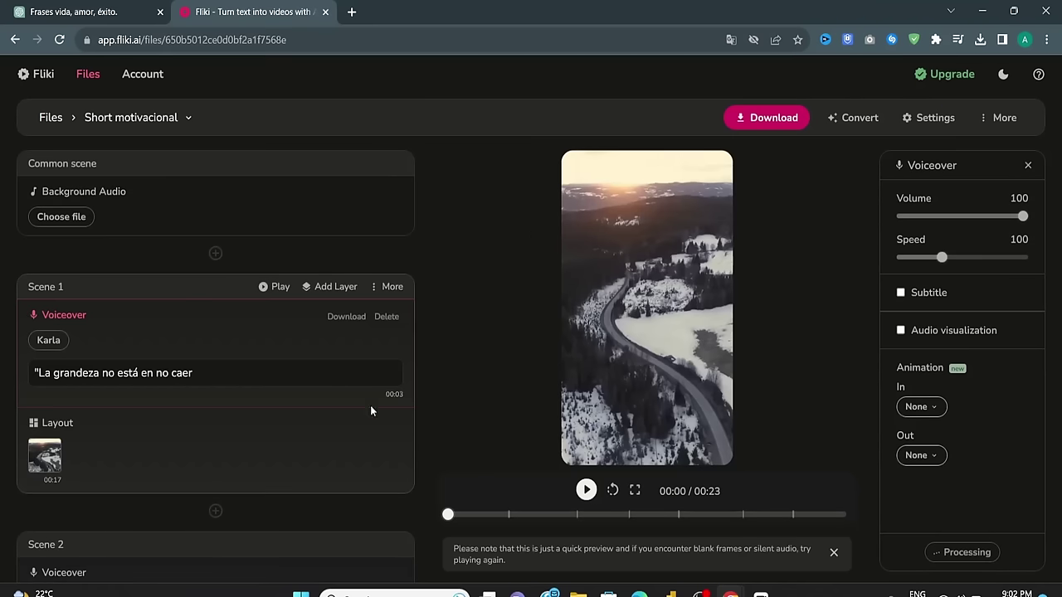
- Change the voice to Andres from the Guatemala dialect of Spanish and apply it to all the voiceovers
click(48, 340)
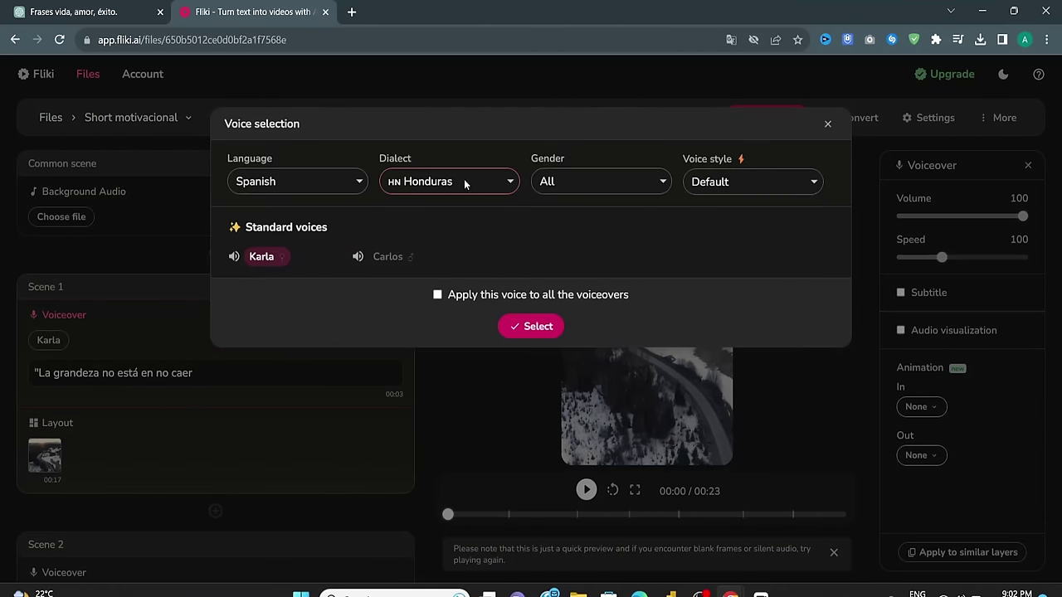
click(498, 181)
click(449, 380)
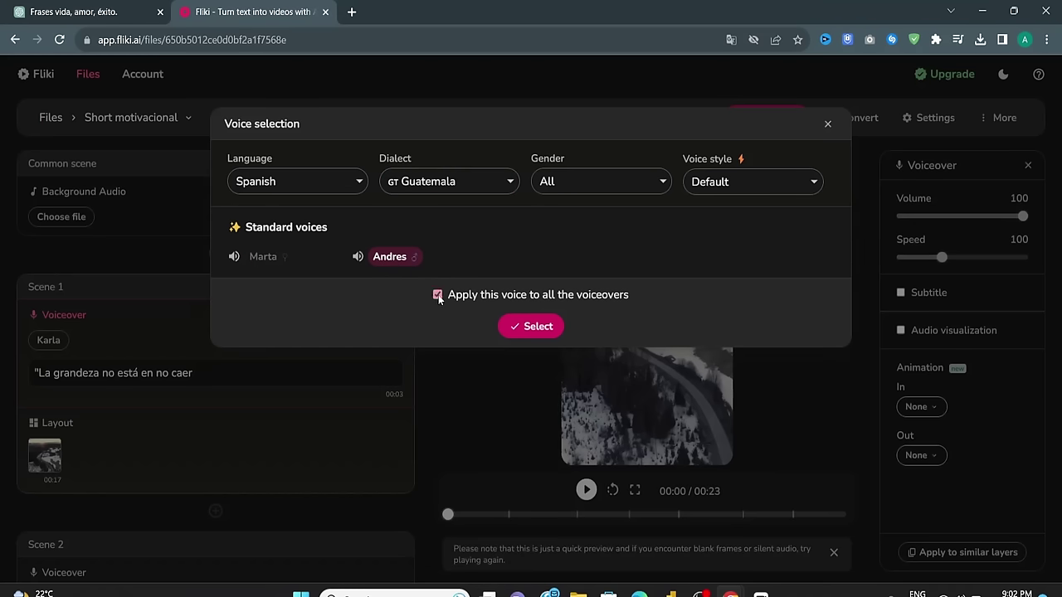
click(531, 327)
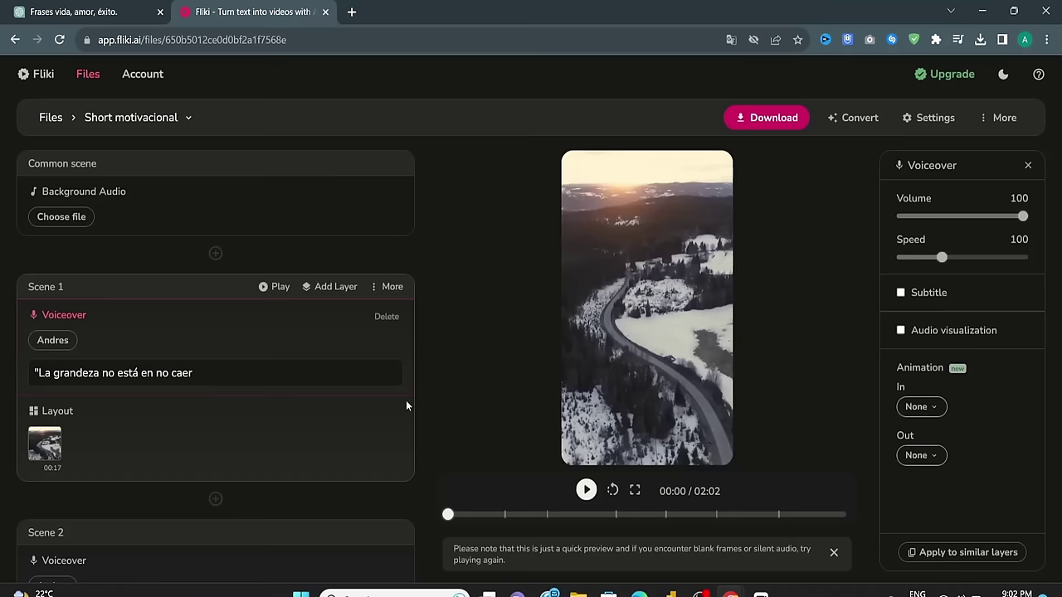
- Set the gap between the scenes to 0.2 seconds and save the settings
click(932, 118)
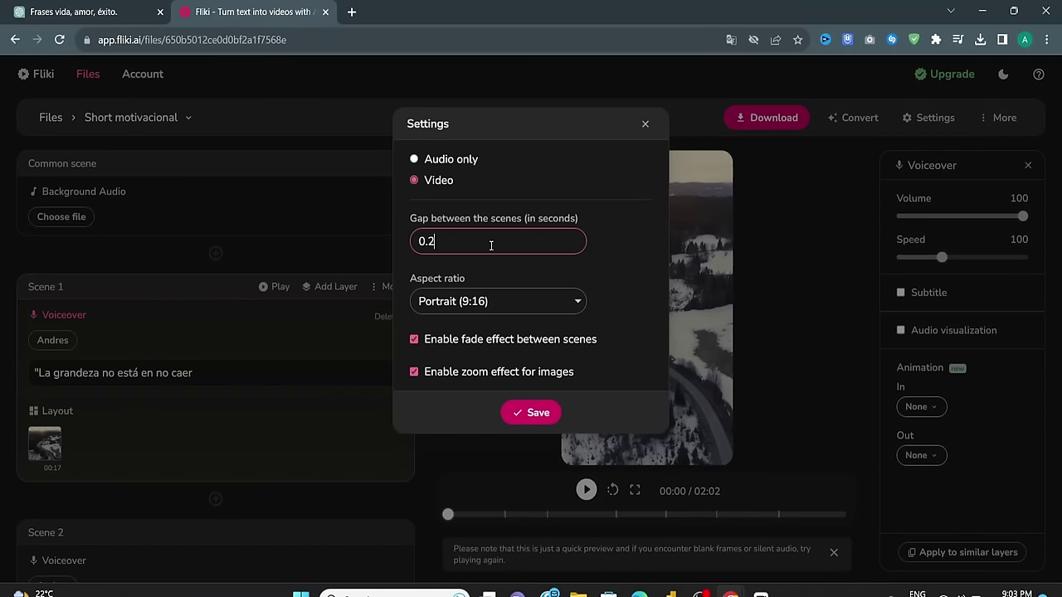
click(531, 412)
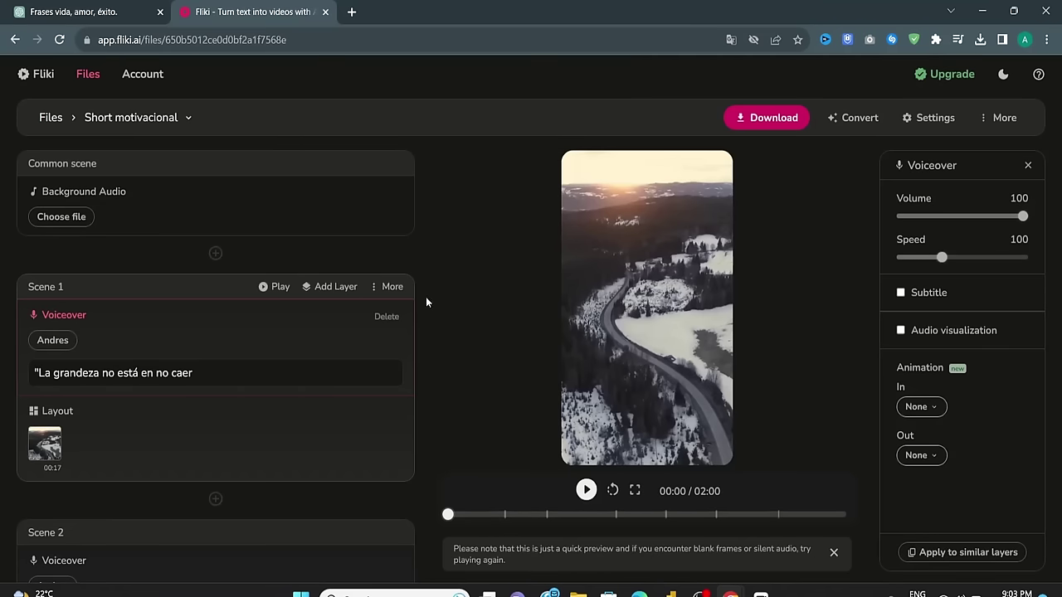
- Give Scene 7 a custom duration of 4 seconds
scroll(400, 252, down, 10)
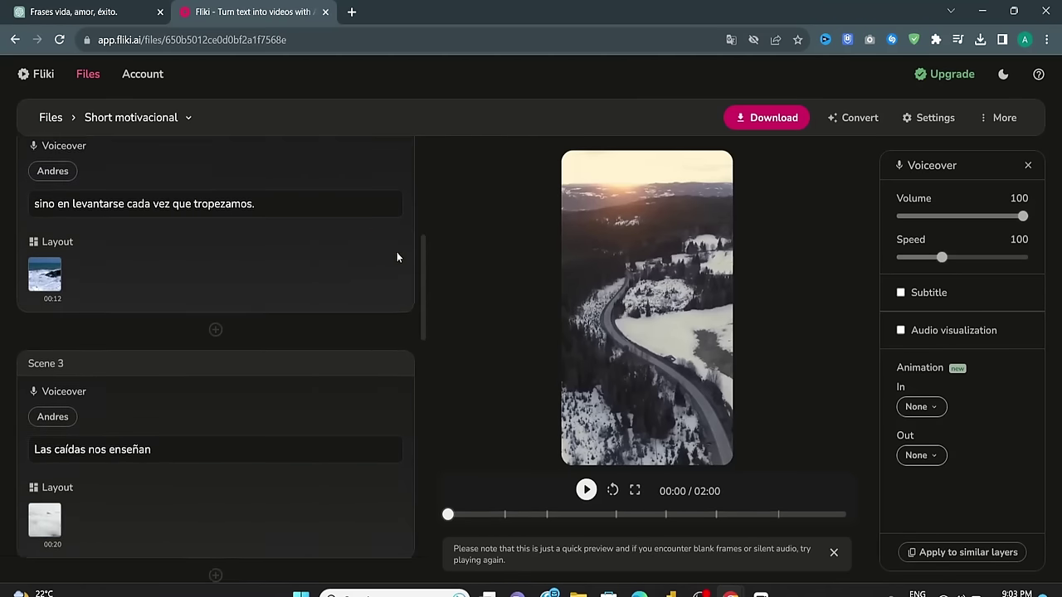
scroll(391, 258, down, 7)
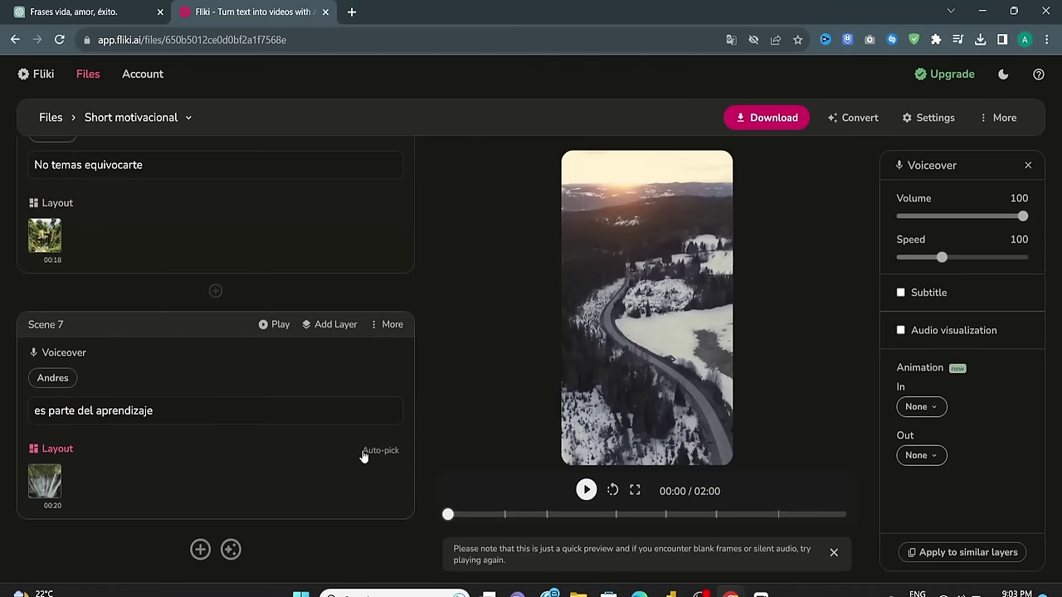
click(387, 325)
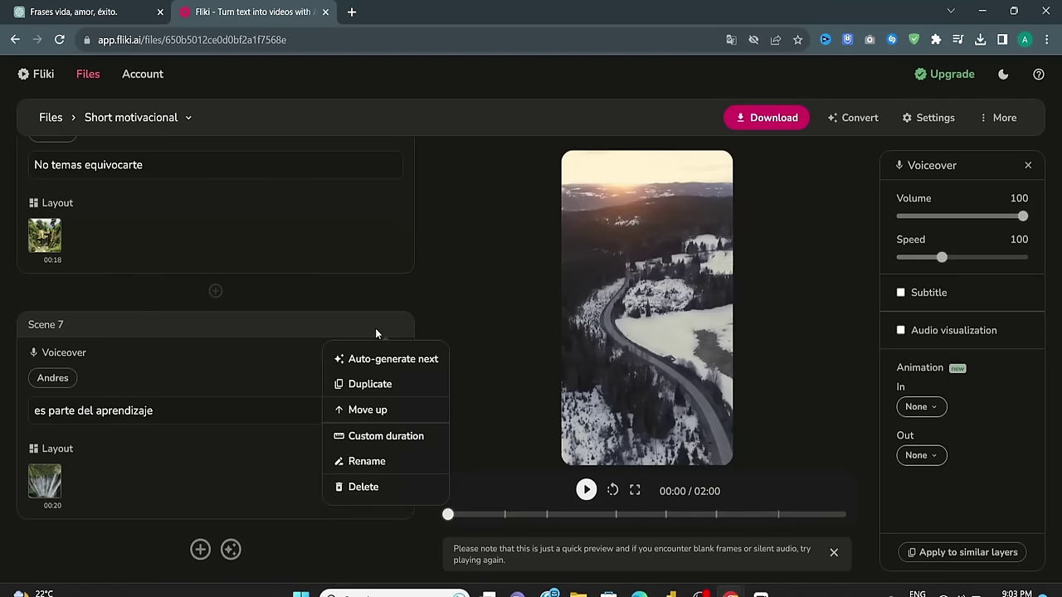
click(375, 444)
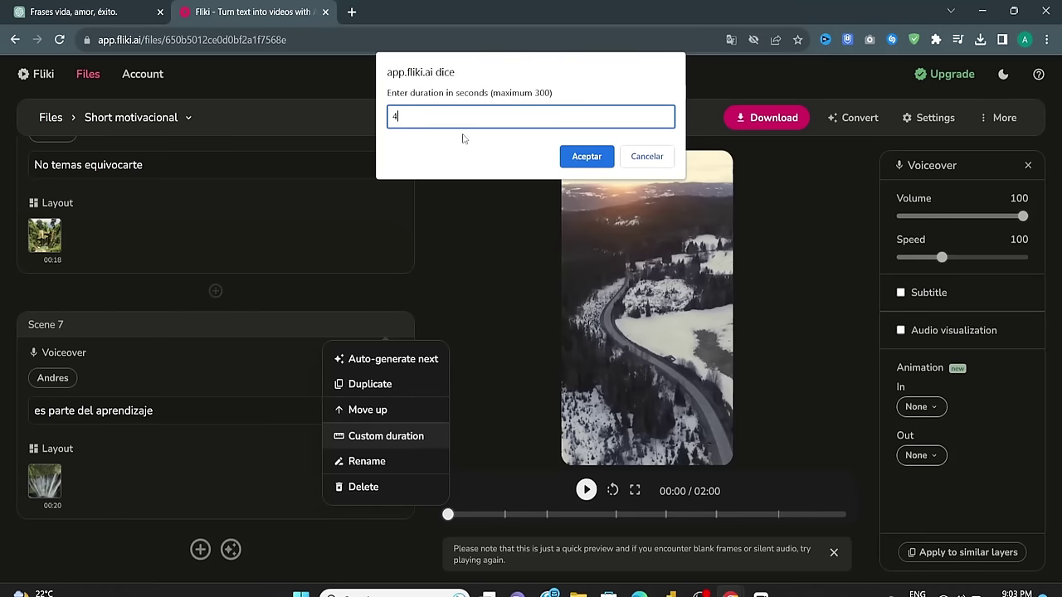
click(574, 163)
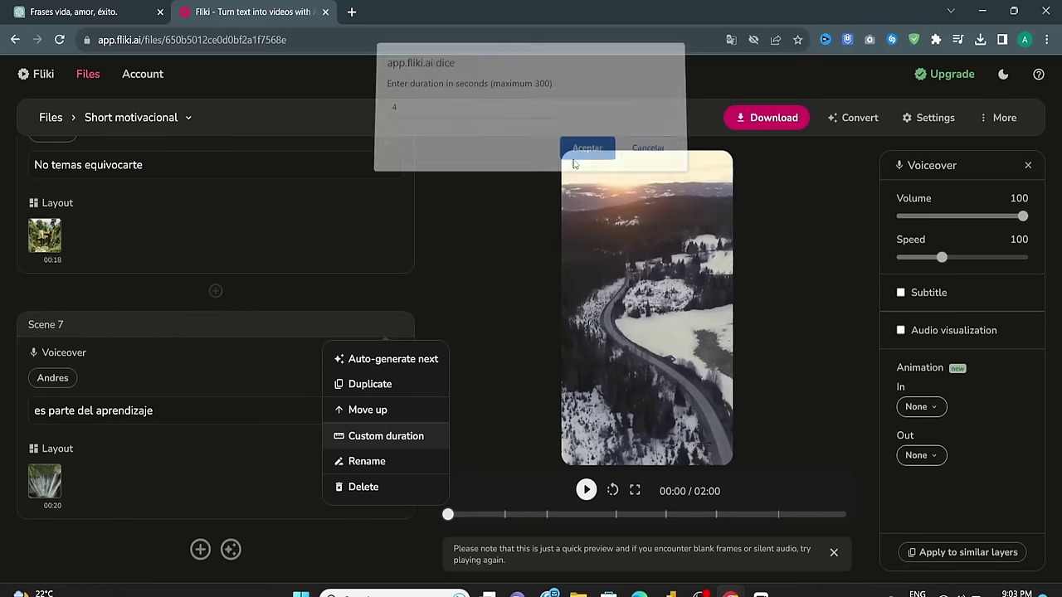
- Start a new export of the finished video for download
click(756, 121)
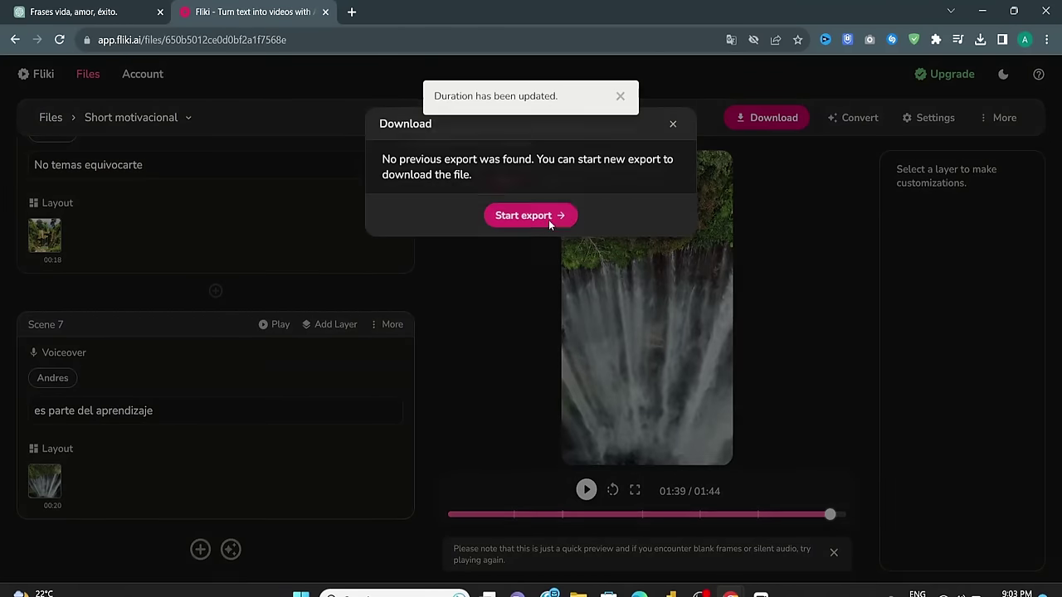
click(549, 226)
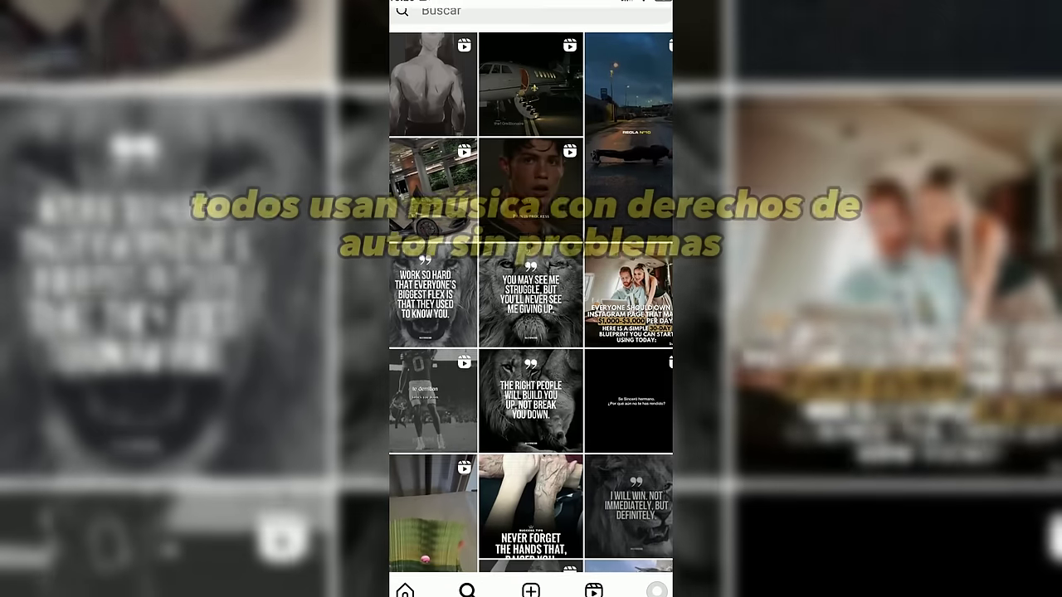
- Browse the motivational posts in Instagram's explore feed and the songs offered in YouTube's Shorts sound library
scroll(531, 299, down, 2)
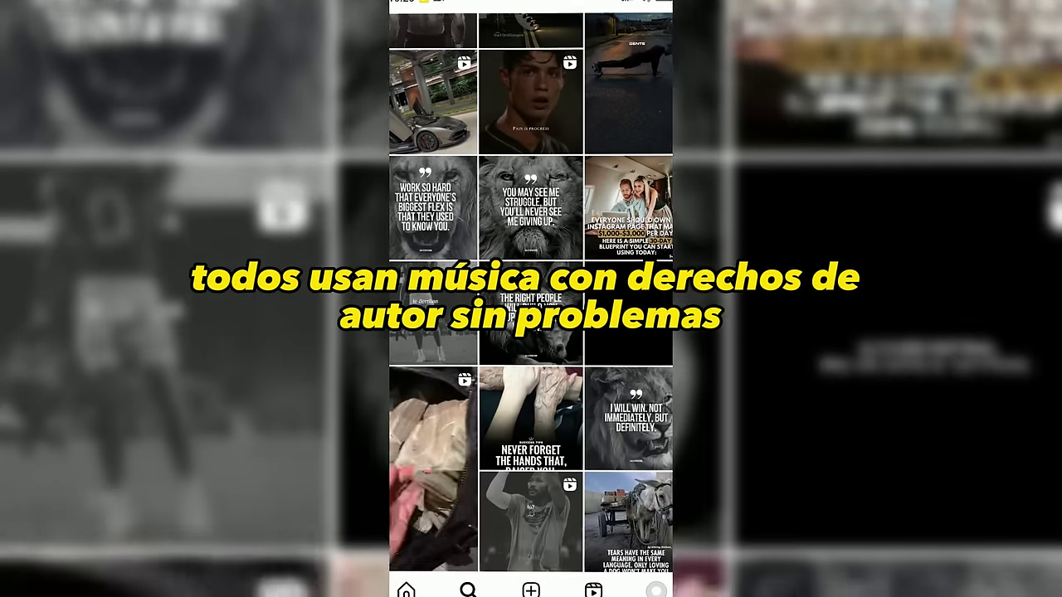
scroll(531, 298, down, 3)
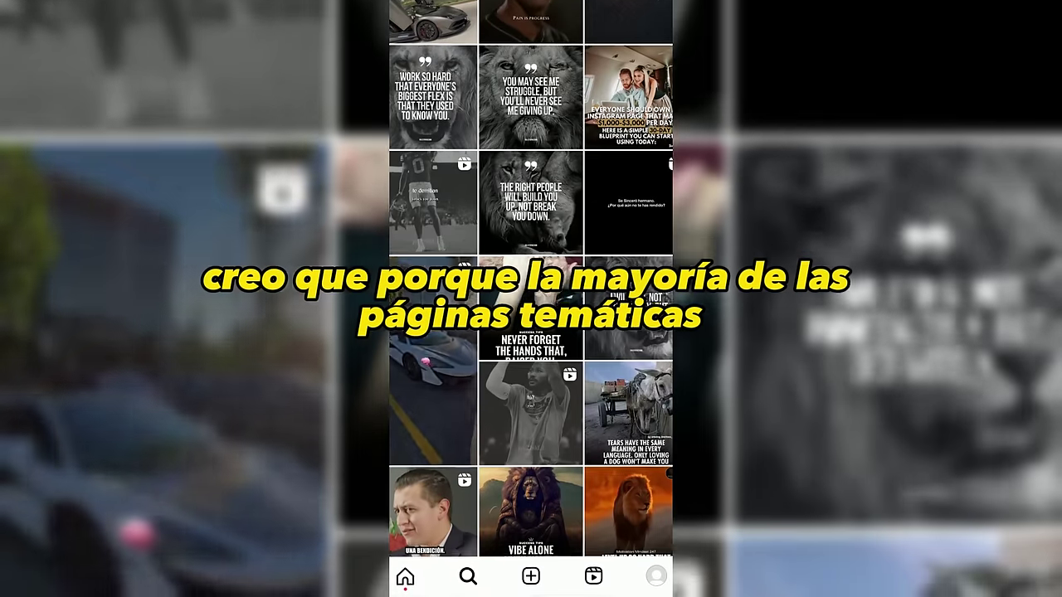
scroll(531, 298, down, 2)
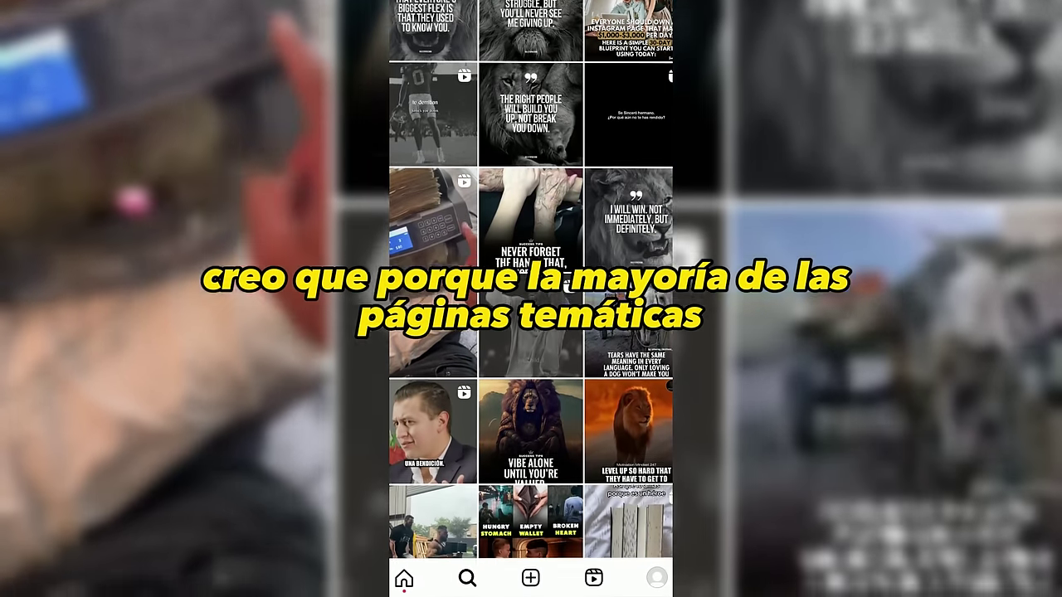
scroll(531, 299, down, 2)
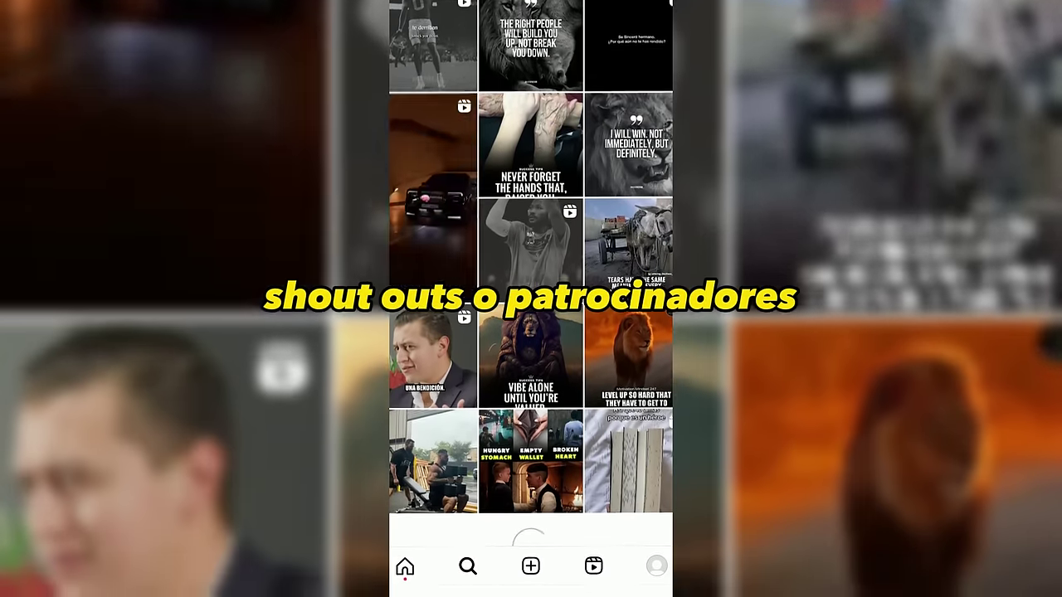
scroll(531, 299, down, 1)
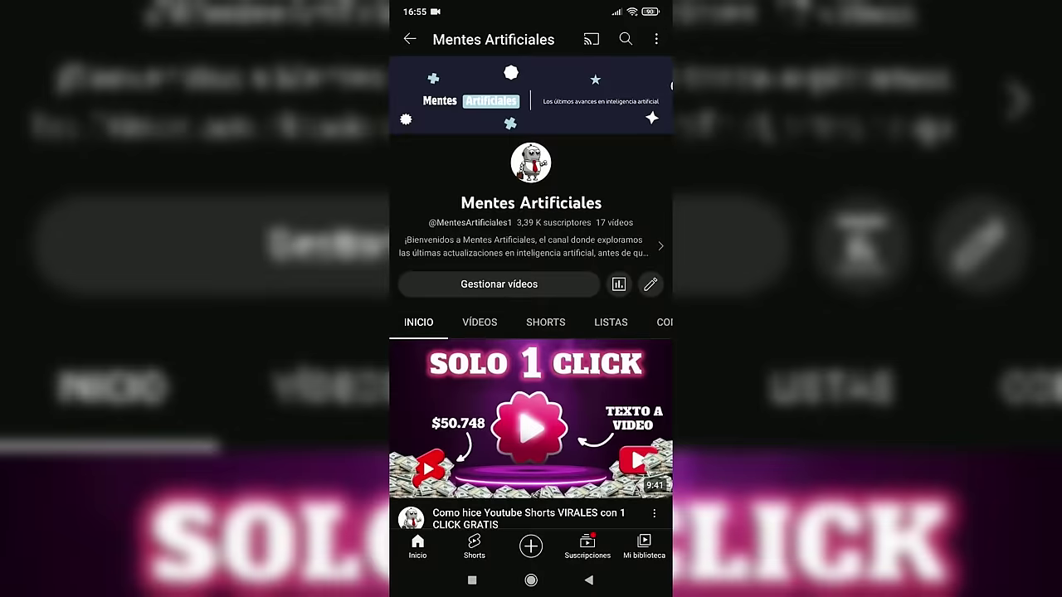
scroll(531, 332, down, 1)
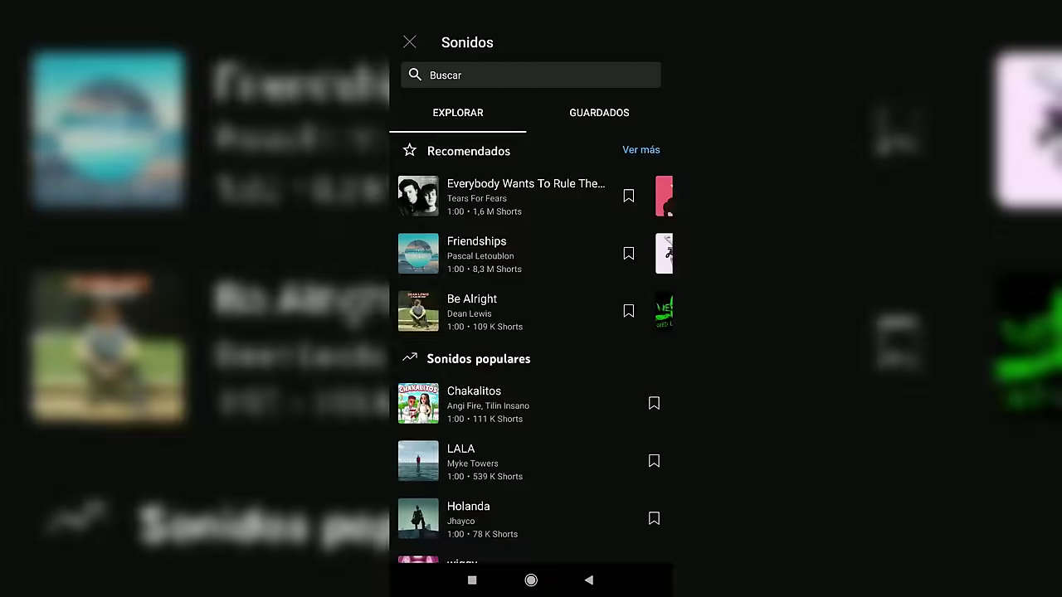
scroll(531, 348, down, 15)
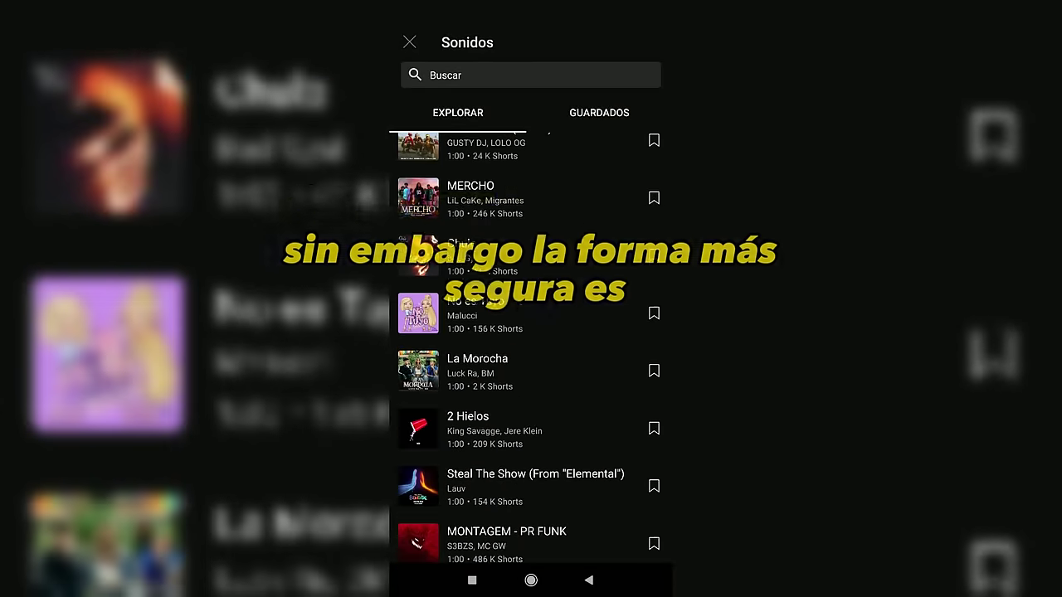
scroll(531, 348, down, 20)
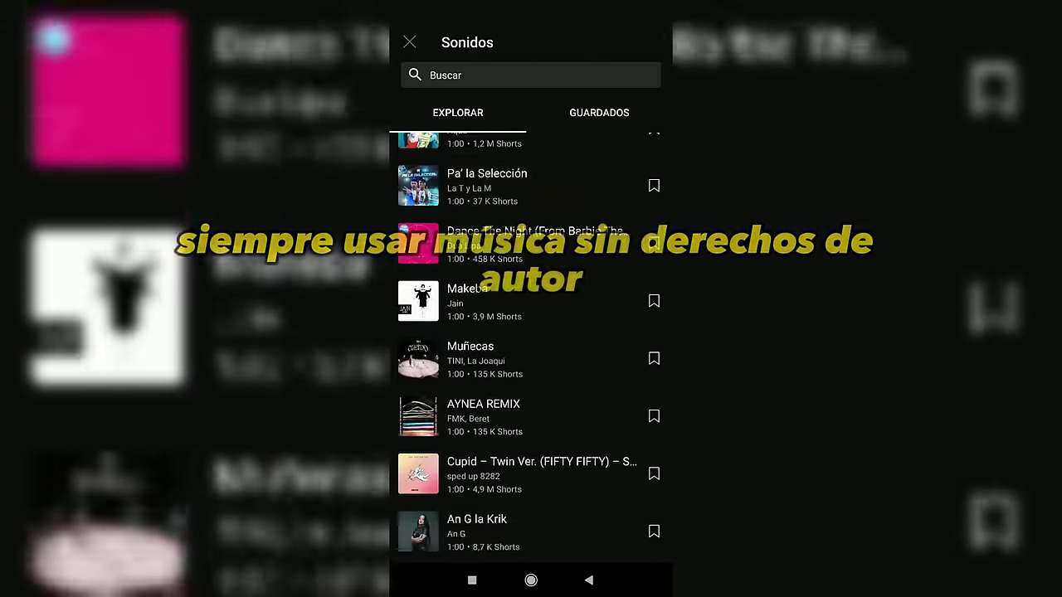
scroll(531, 349, down, 20)
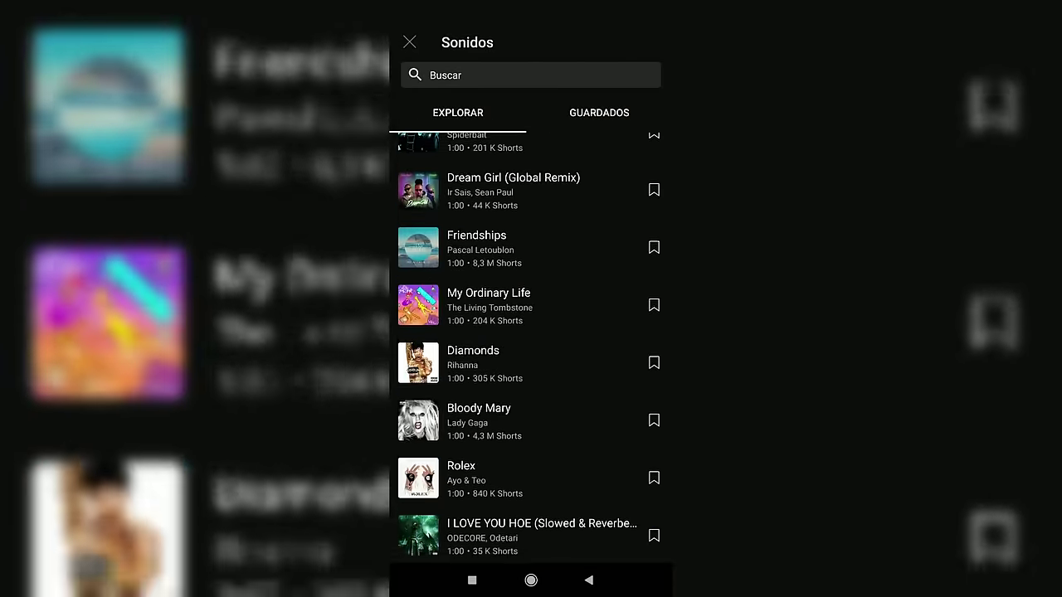
scroll(531, 349, down, 10)
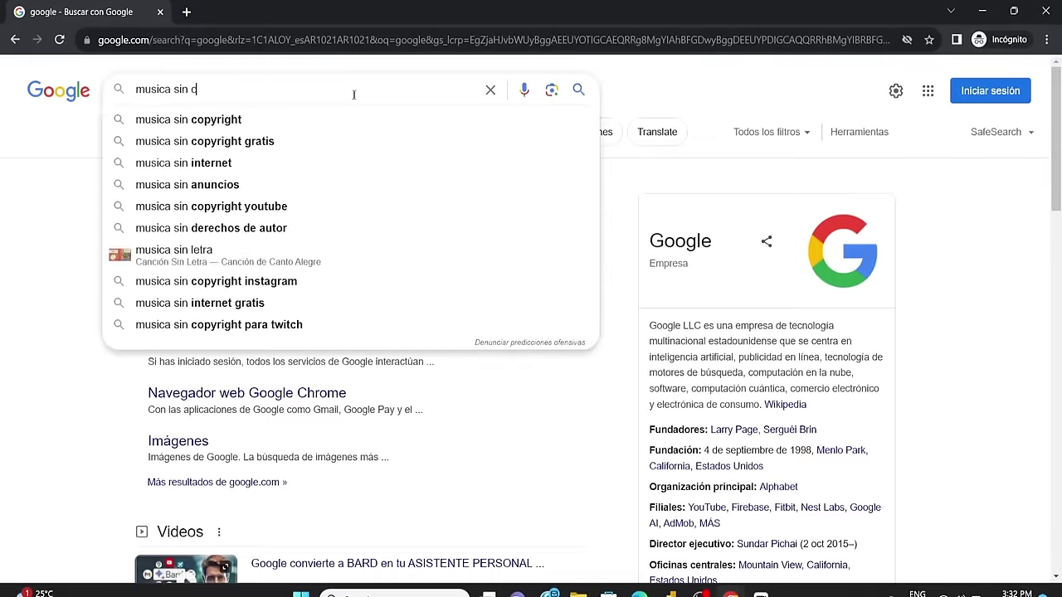
- Search Google for "musica sin copyright" and look through the sites offering copyright-free music
text(opyright)
key(Return)
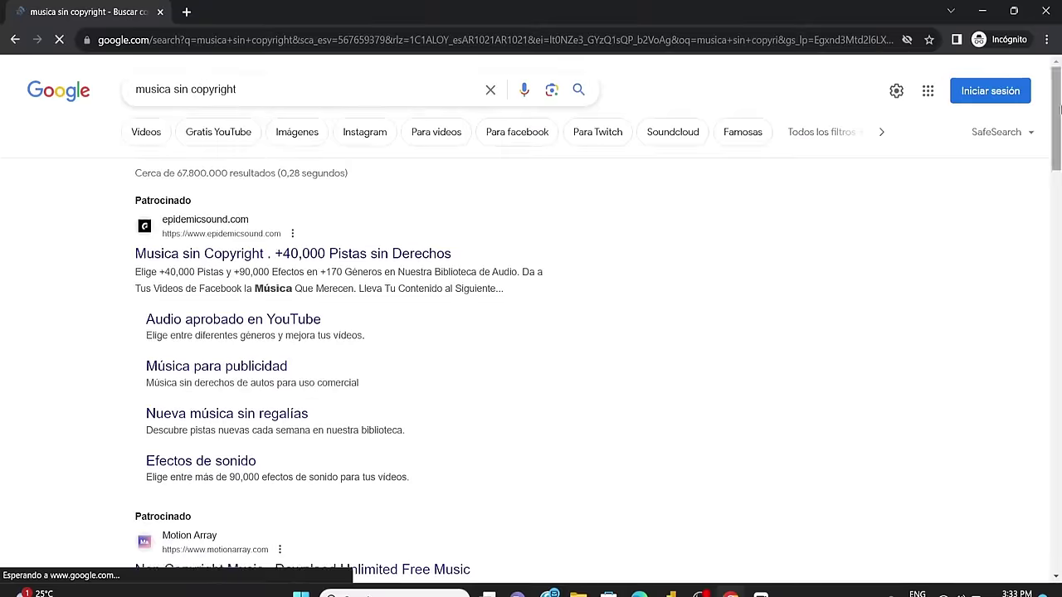
scroll(354, 95, down, 1)
drag(1059, 124, 1059, 158)
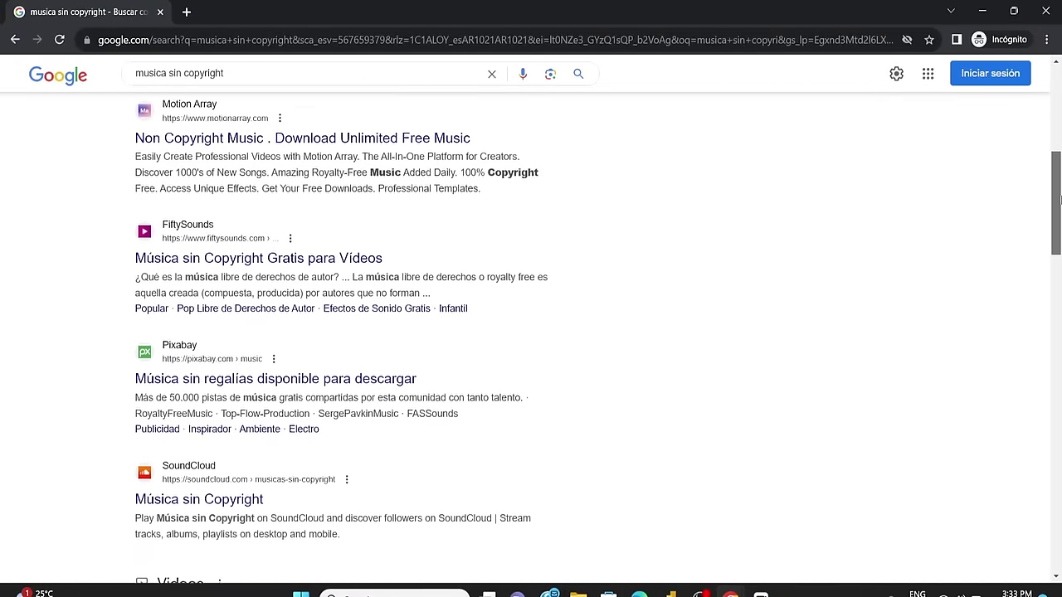
drag(1059, 231, 1059, 387)
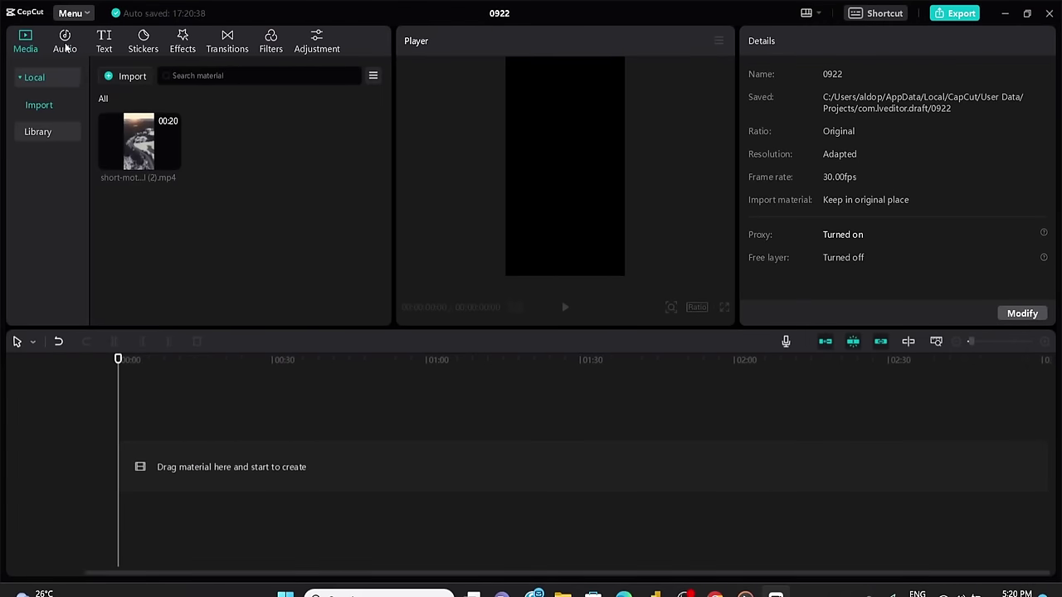
- Switch to CapCut, find phonk music in its audio library, place the Edit Phonk track on the timeline and preview it
click(66, 46)
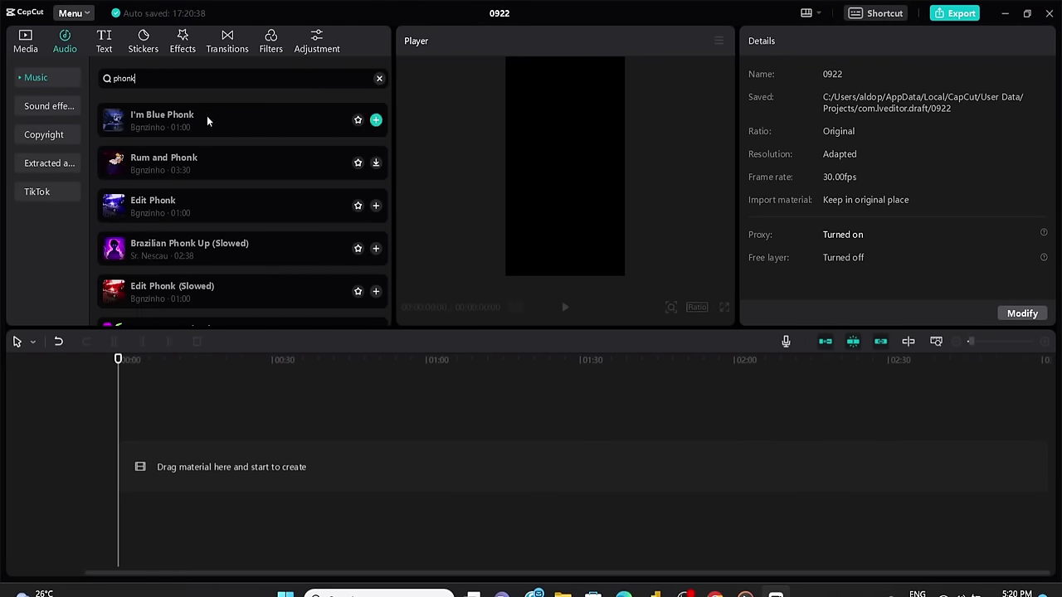
drag(180, 208, 161, 489)
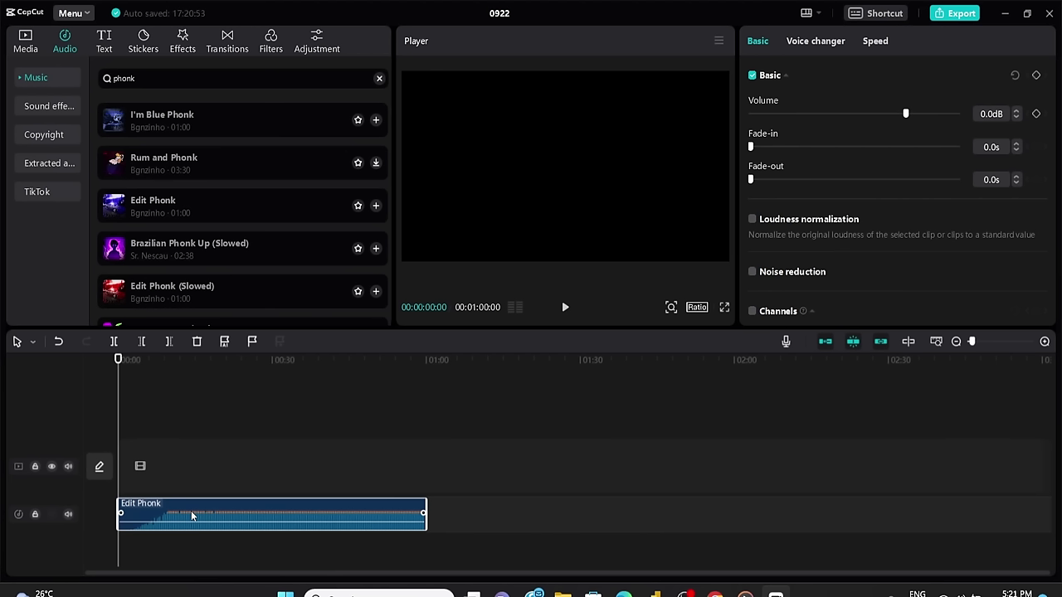
click(565, 308)
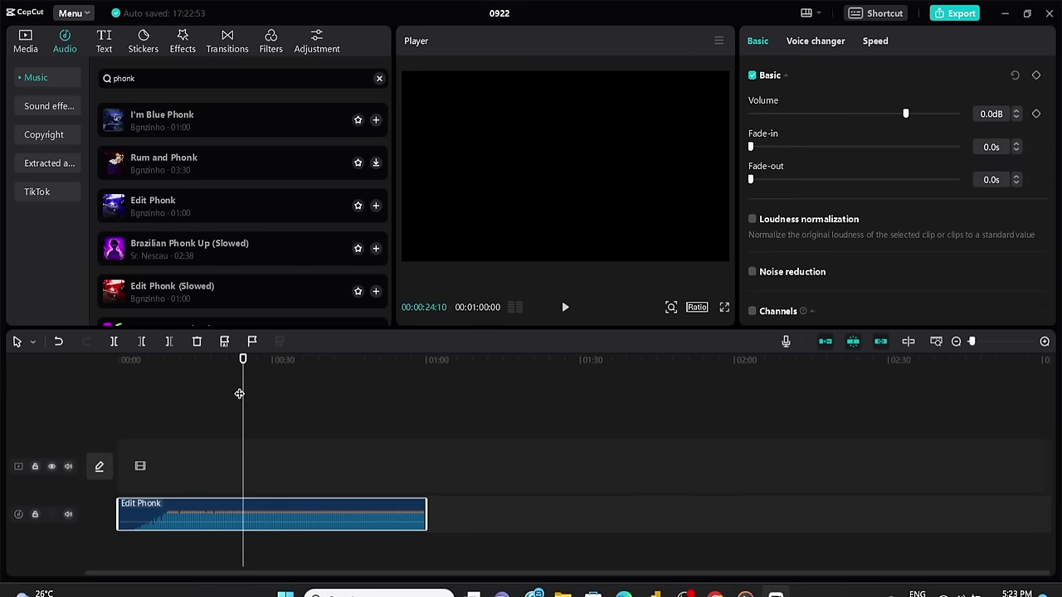
drag(243, 473, 228, 460)
- Place the short-motivacional (2).mp4 video at the start of the timeline, above the music track
click(25, 40)
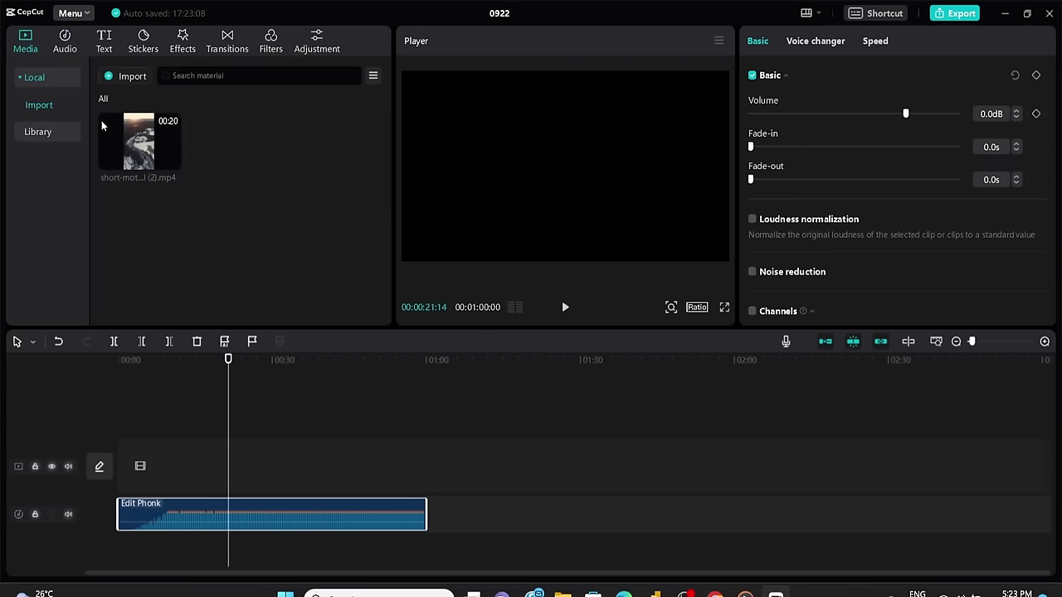
drag(150, 141, 173, 465)
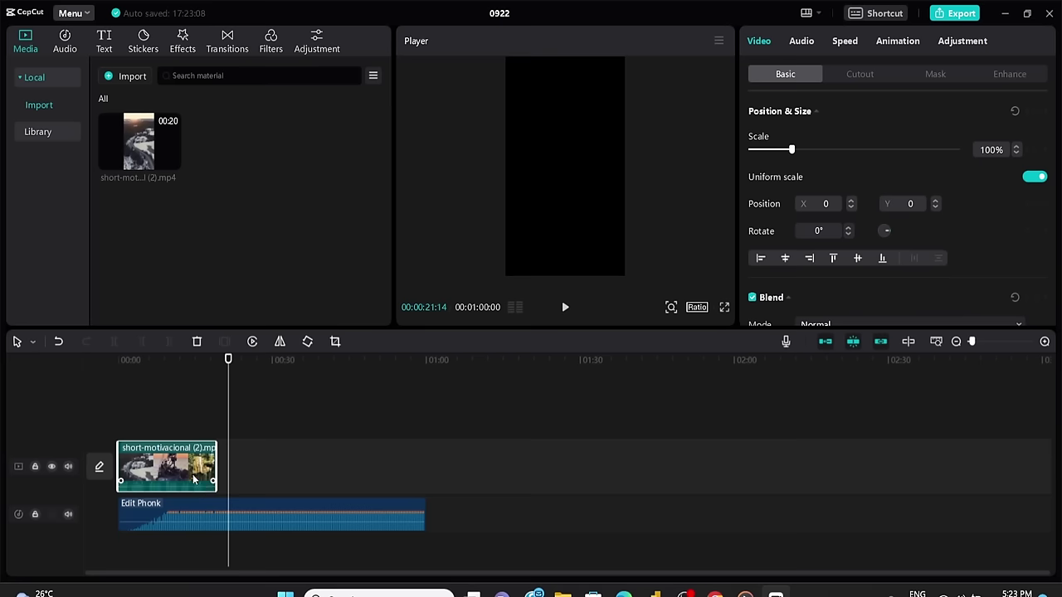
drag(189, 463, 212, 466)
- Trim about 3 seconds off the beginning of the Edit Phonk track and move it back to the timeline's start
click(208, 514)
drag(120, 514, 137, 514)
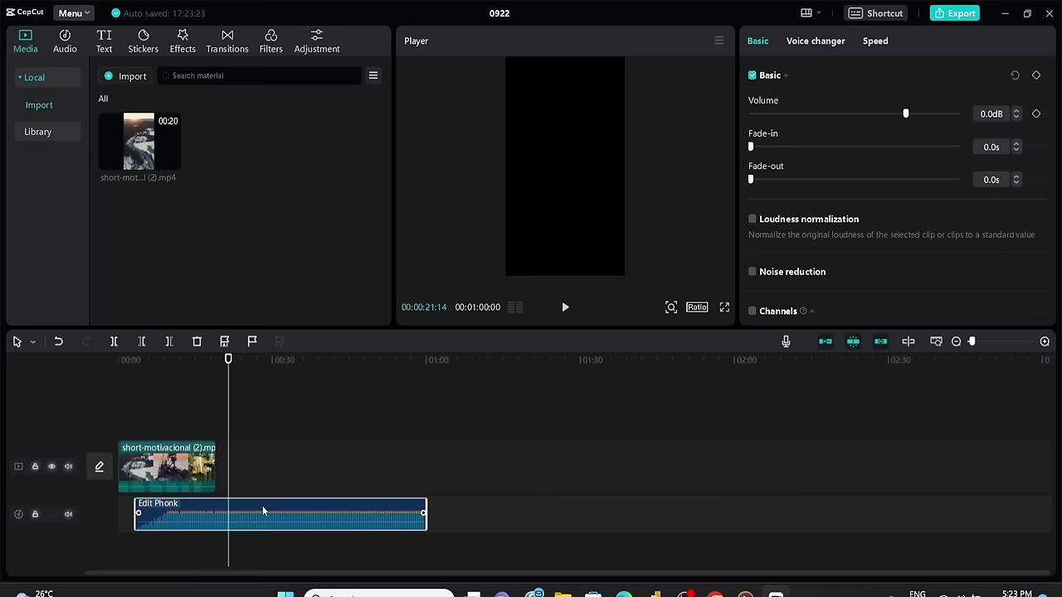
drag(256, 505, 230, 499)
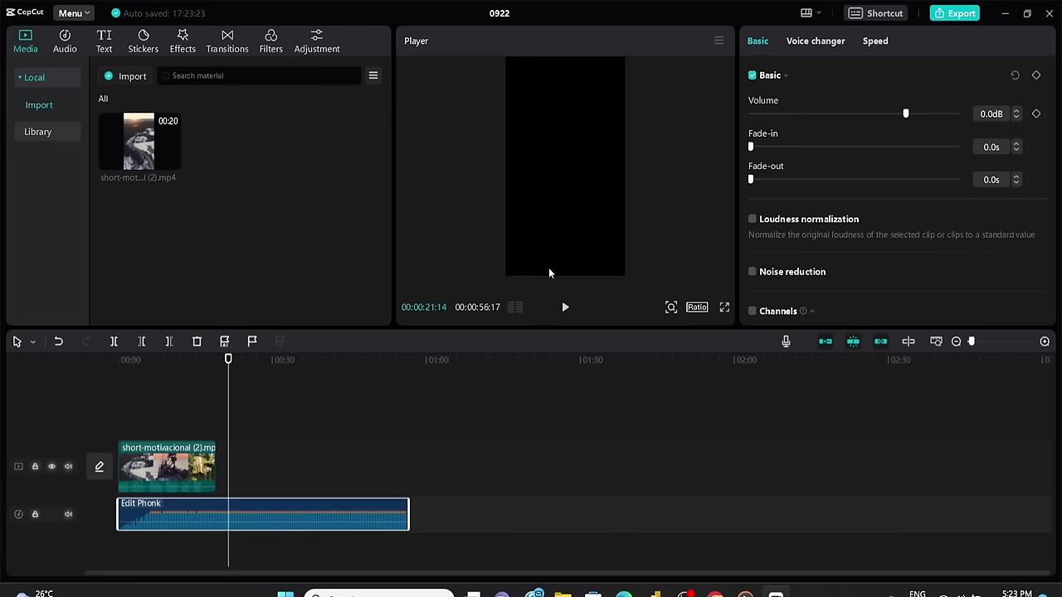
- Lower the Edit Phonk track's volume to -18.4 dB and return the playhead to the start
drag(904, 115, 856, 124)
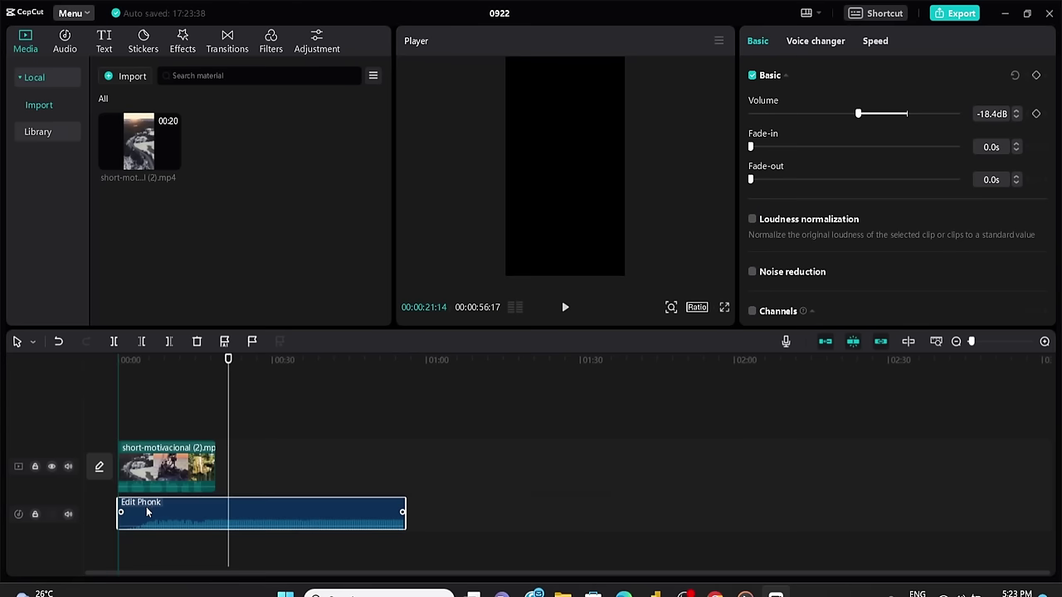
click(127, 429)
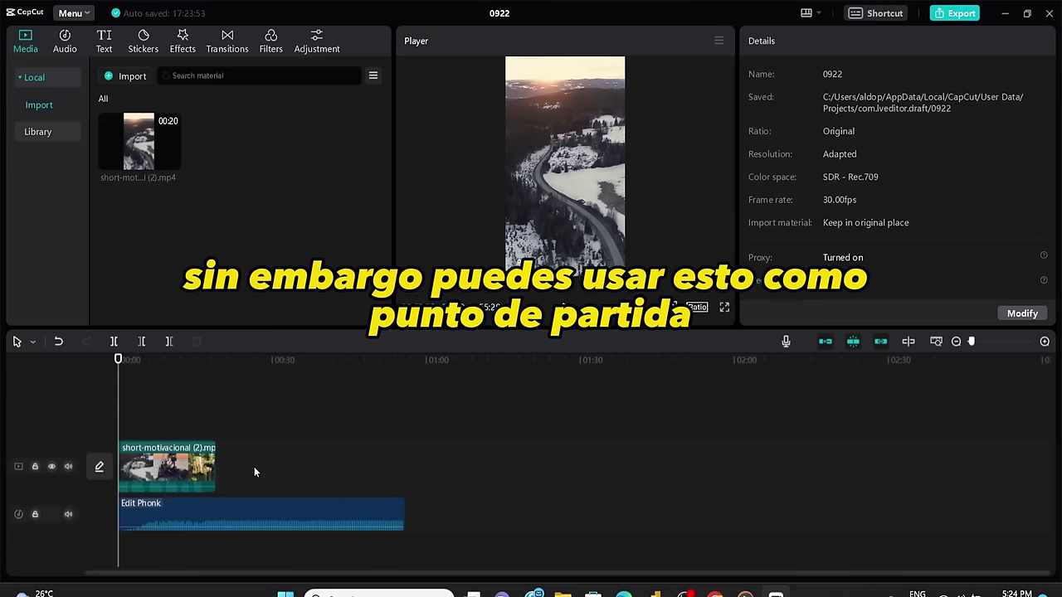
- Adjust the video clip's colour by setting Temp, Hue and Saturation to -30 each
click(170, 474)
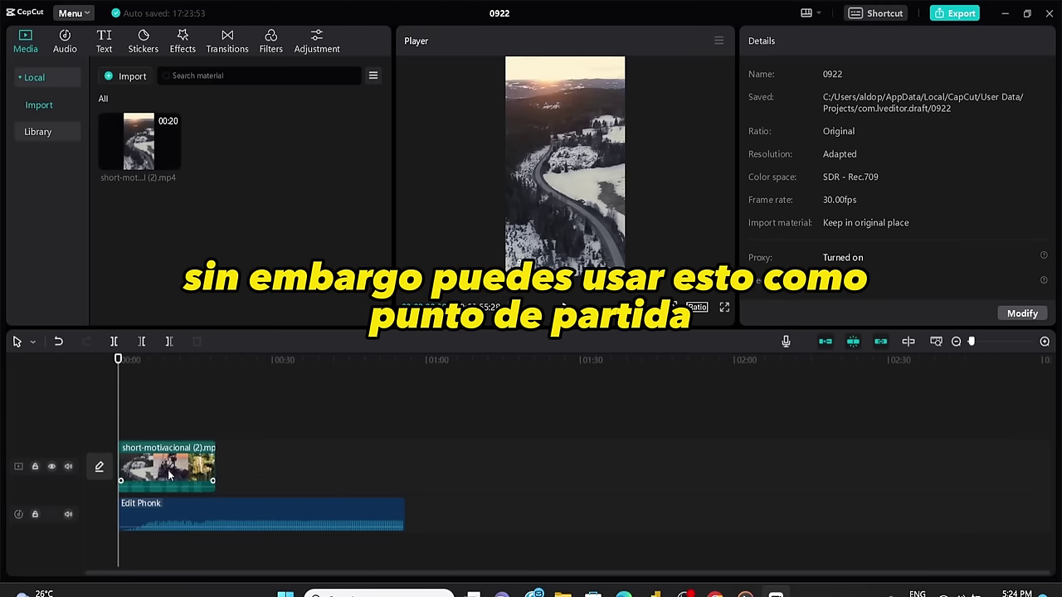
click(168, 475)
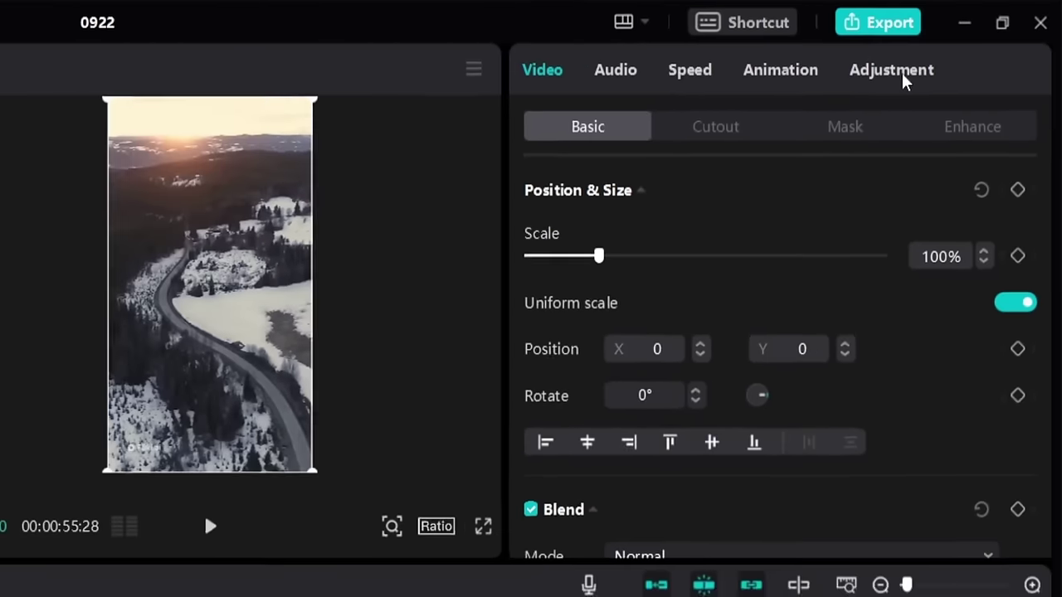
click(900, 70)
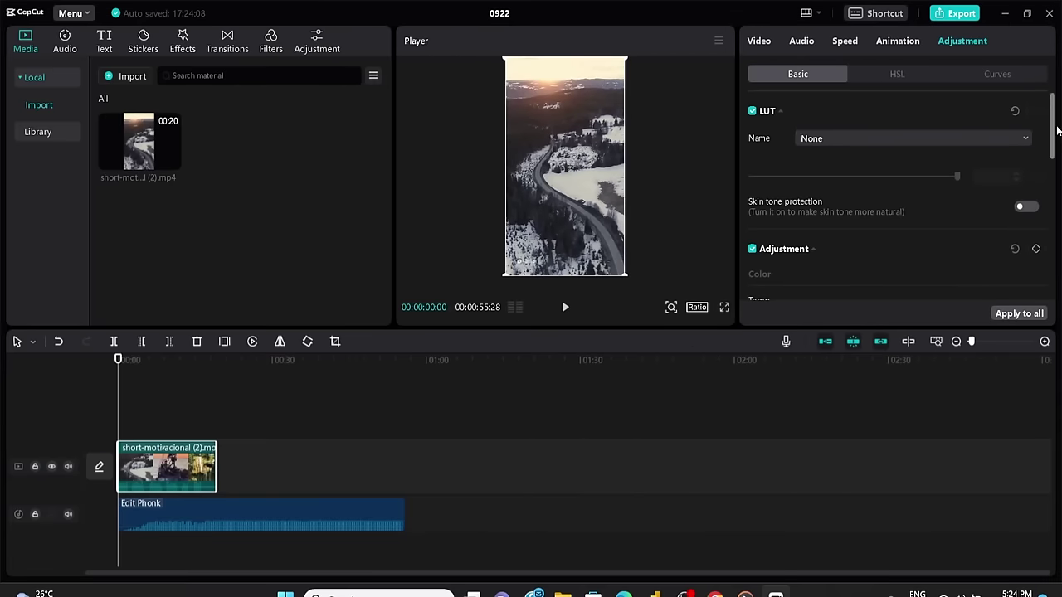
scroll(1052, 177, down, 3)
scroll(1052, 176, down, 2)
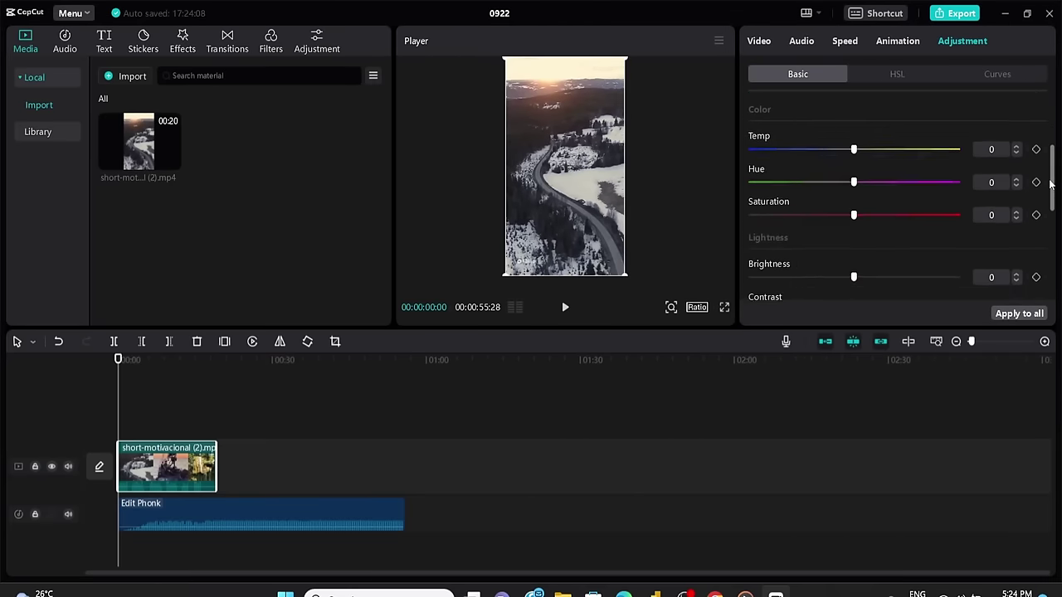
scroll(1049, 175, up, 2)
scroll(1049, 175, down, 1)
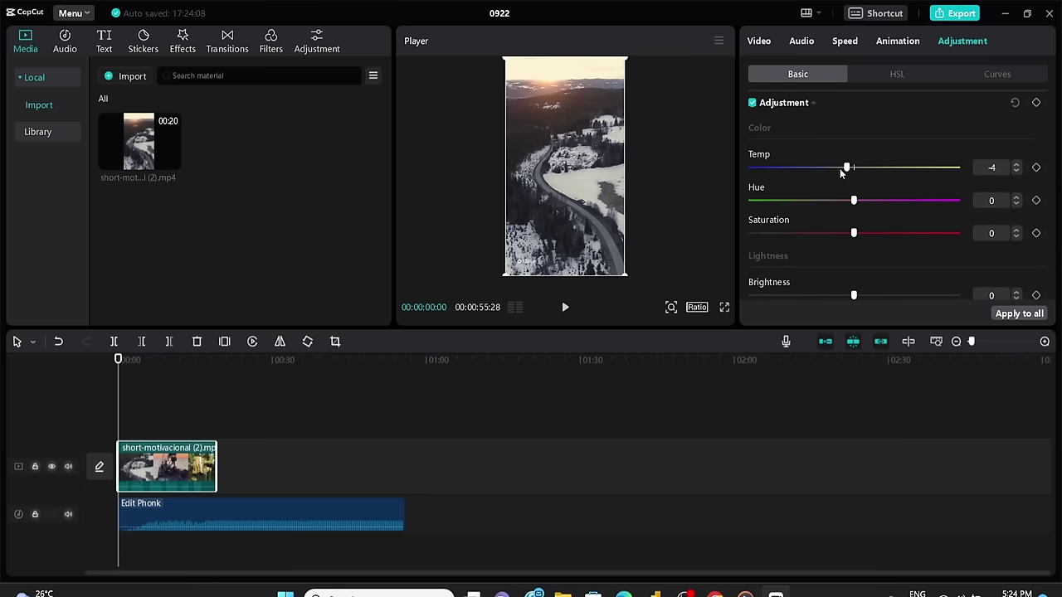
drag(875, 170, 791, 191)
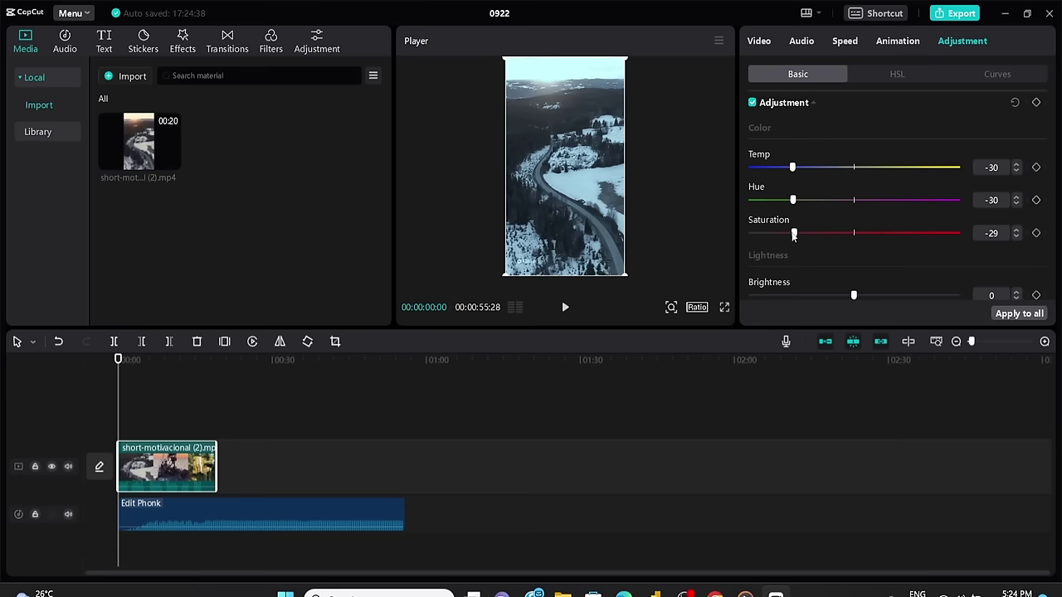
- Set the video clip's Brightness to -15 and its Contrast to 15
scroll(856, 233, down, 2)
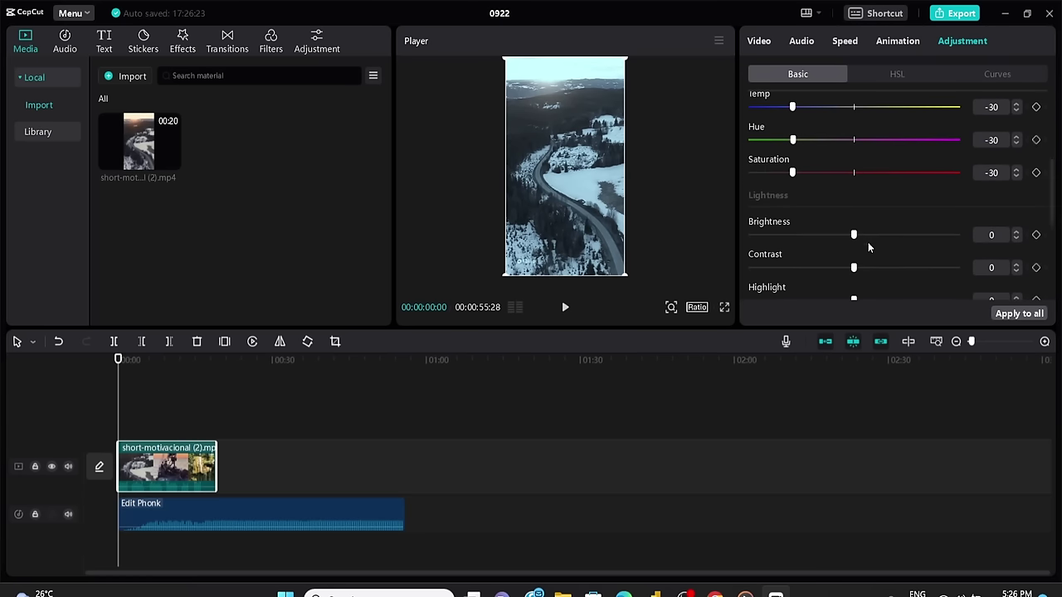
drag(853, 234, 822, 236)
drag(853, 267, 886, 270)
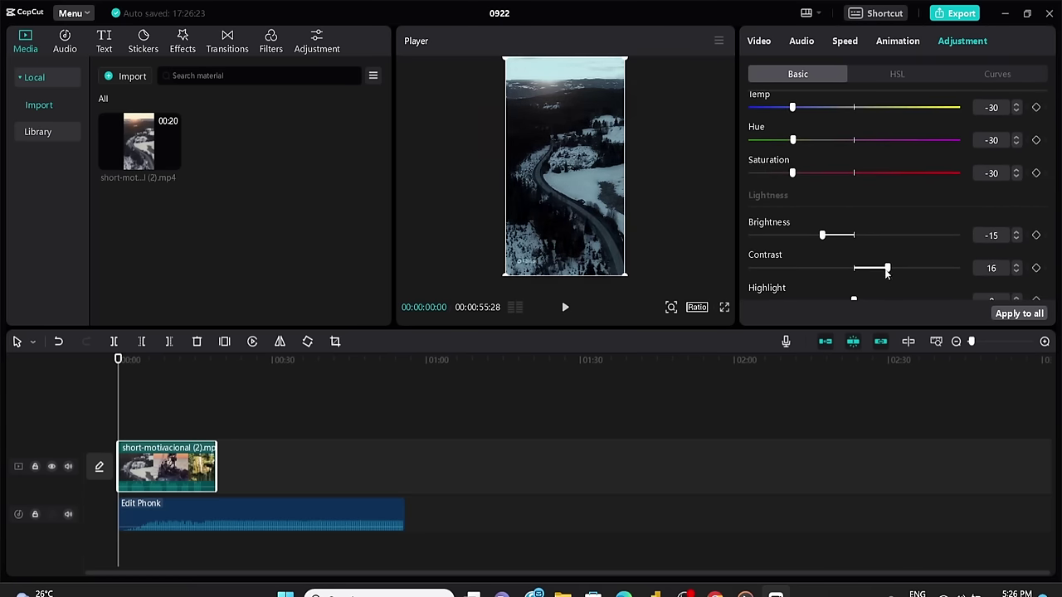
scroll(879, 249, down, 1)
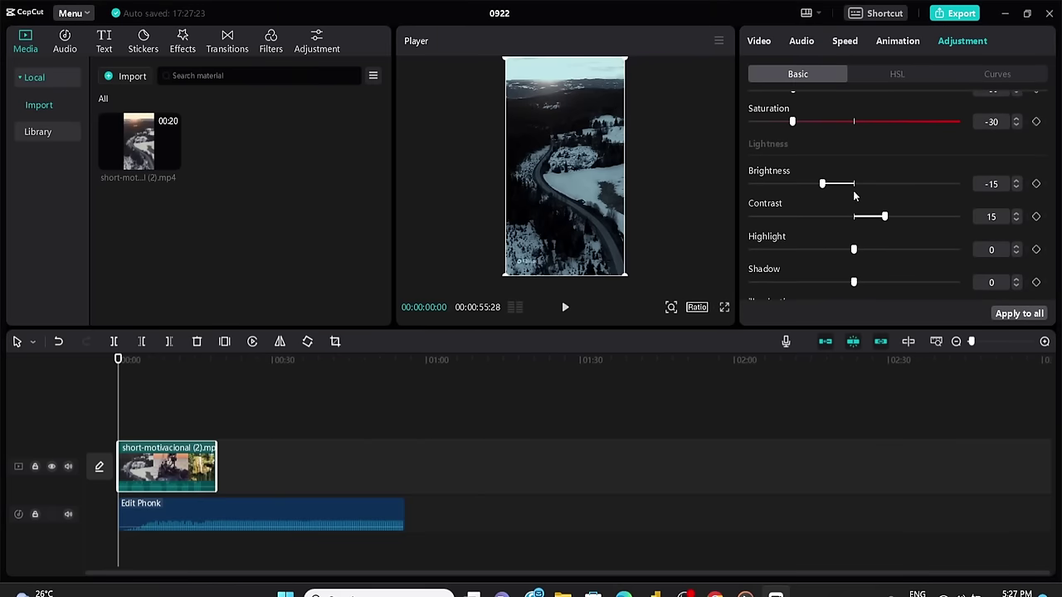
scroll(862, 203, down, 1)
scroll(873, 253, up, 5)
scroll(851, 227, down, 3)
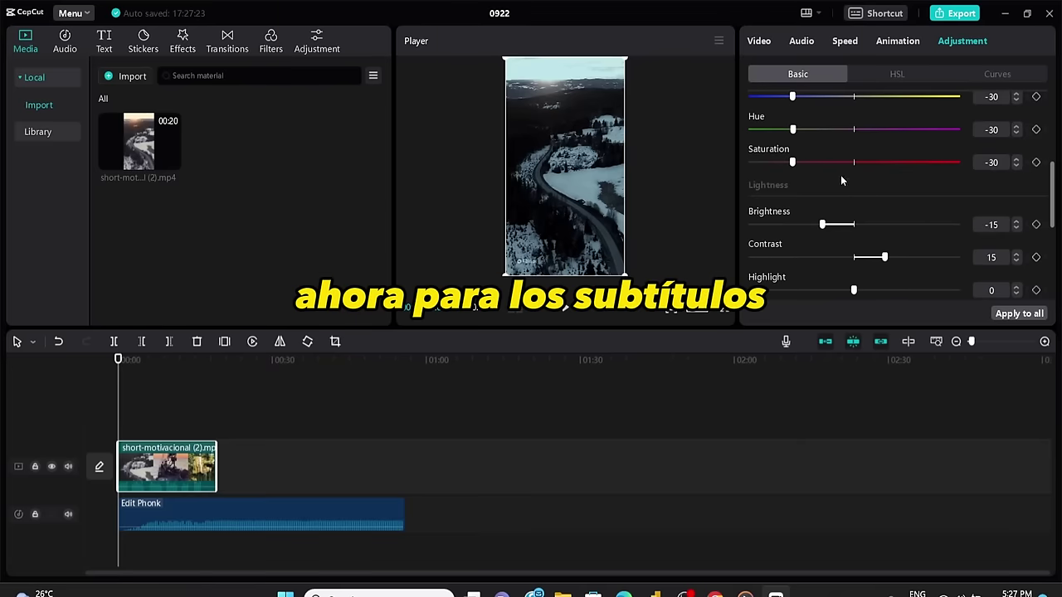
- Generate auto captions for the video with Spanish (Latam) as the speech language
click(105, 45)
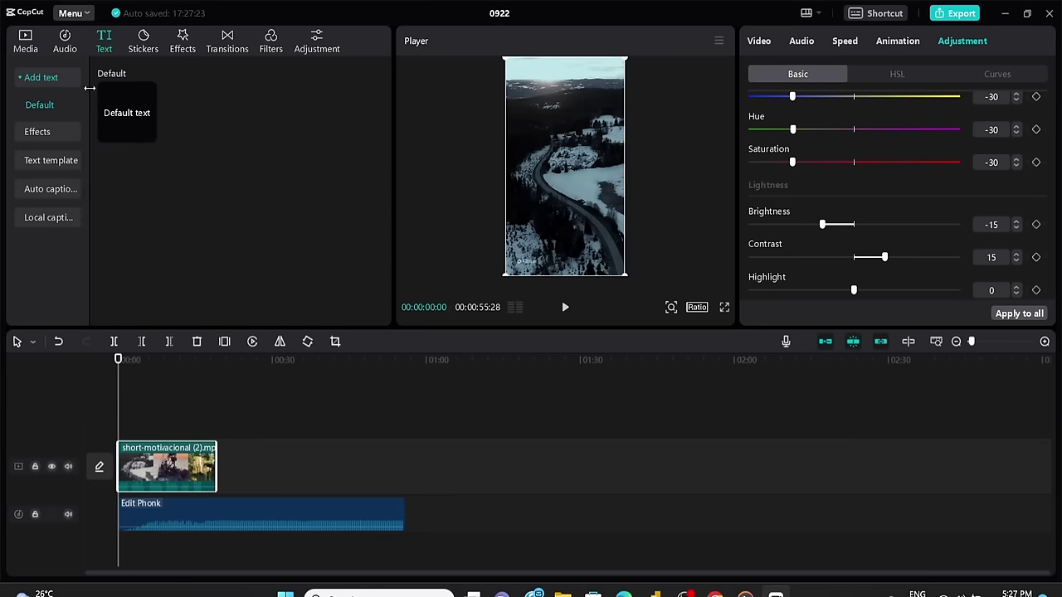
click(44, 189)
click(238, 220)
click(265, 285)
click(241, 267)
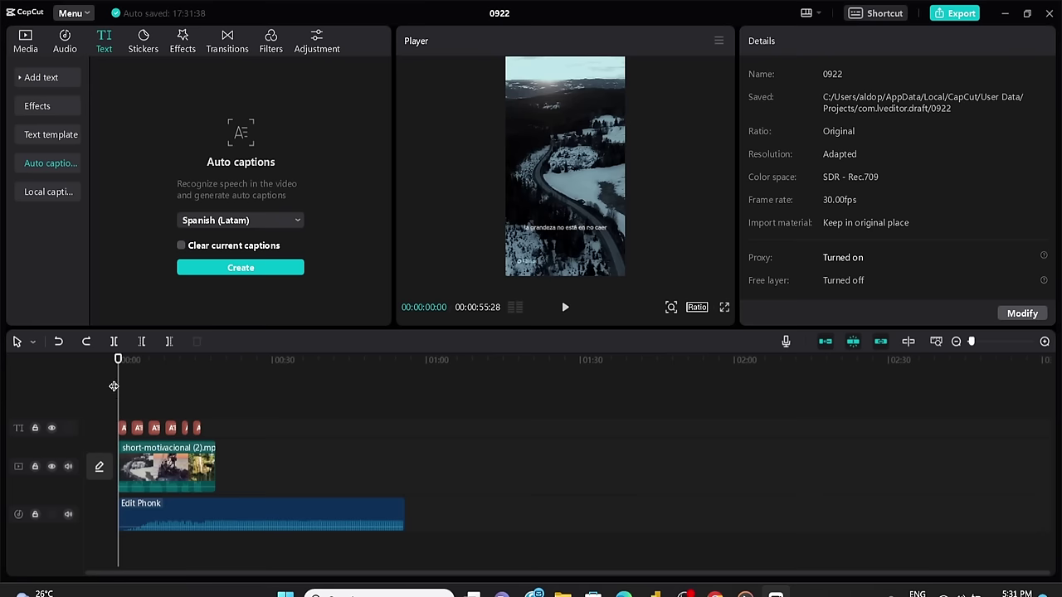
- Move the captions up to the middle of the frame and set their font size to 11
click(123, 427)
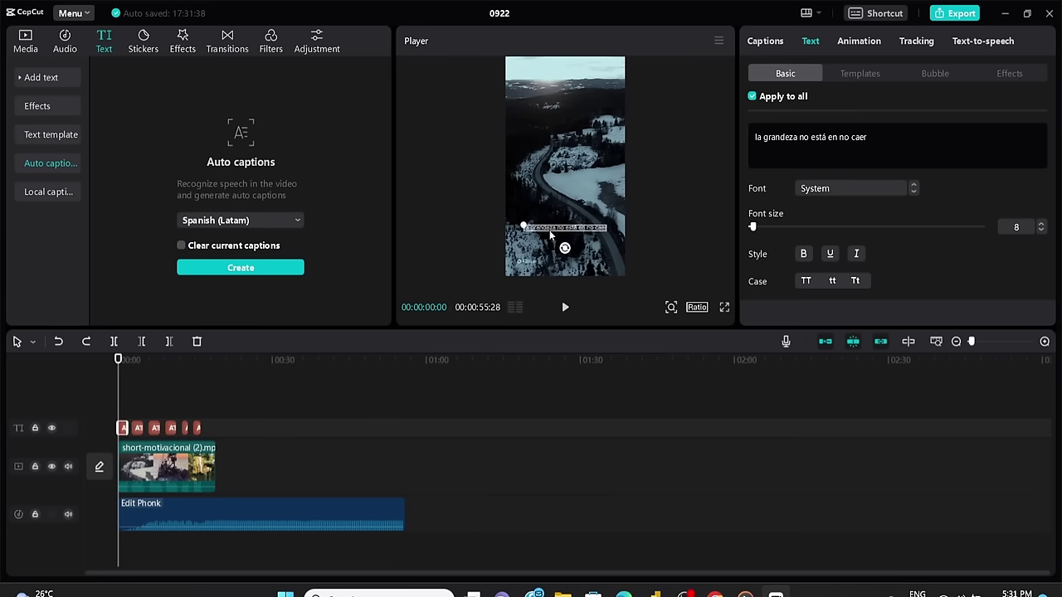
drag(549, 230, 552, 169)
click(1041, 224)
click(1041, 224)
click(1041, 224)
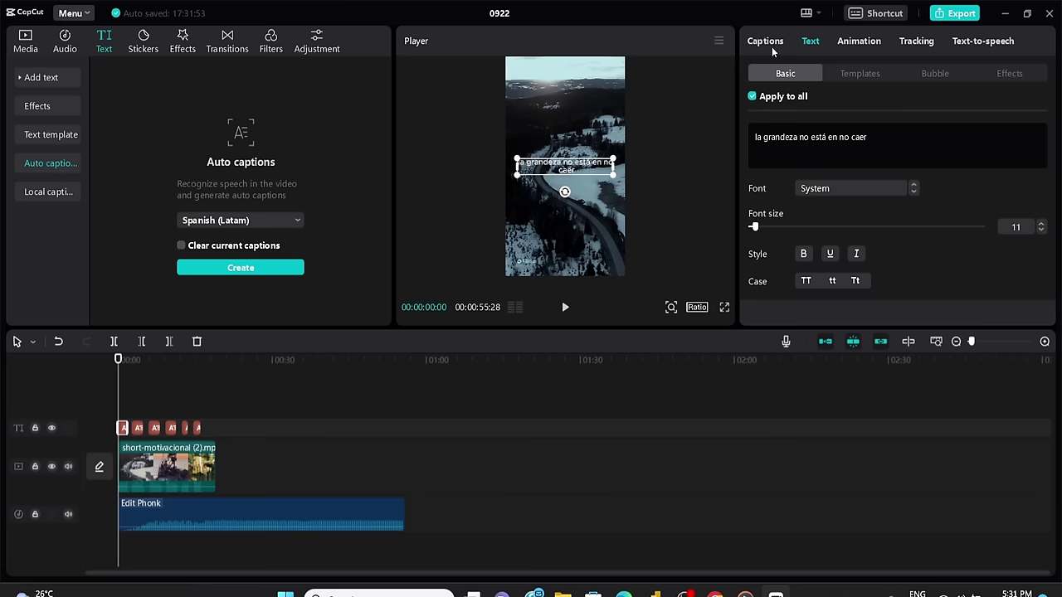
- Split the first two captions into shorter lines before "no está en no caer" and before "cada vez que tropezamos"
click(772, 46)
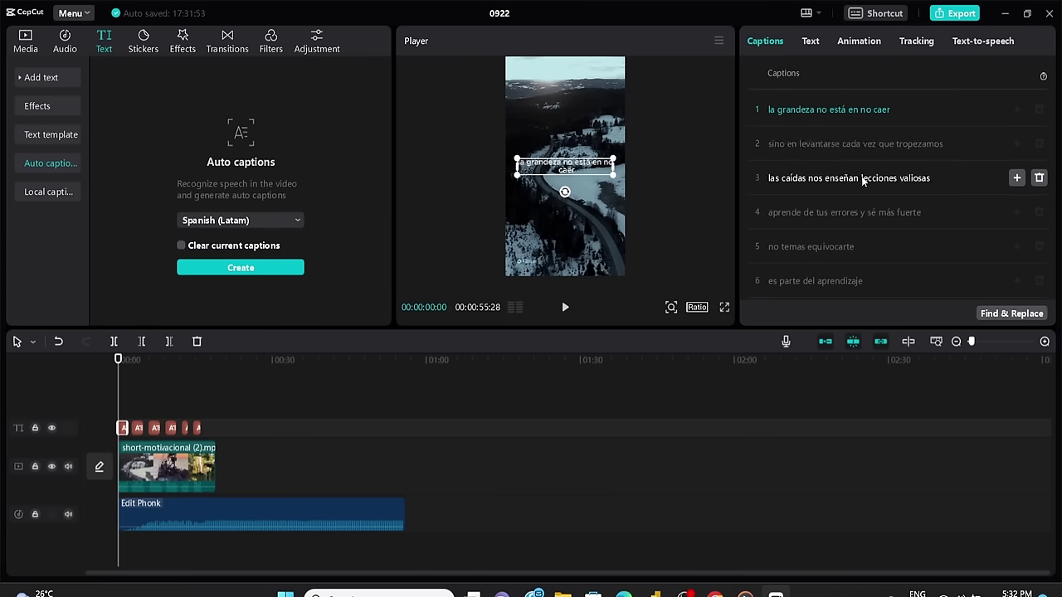
click(817, 108)
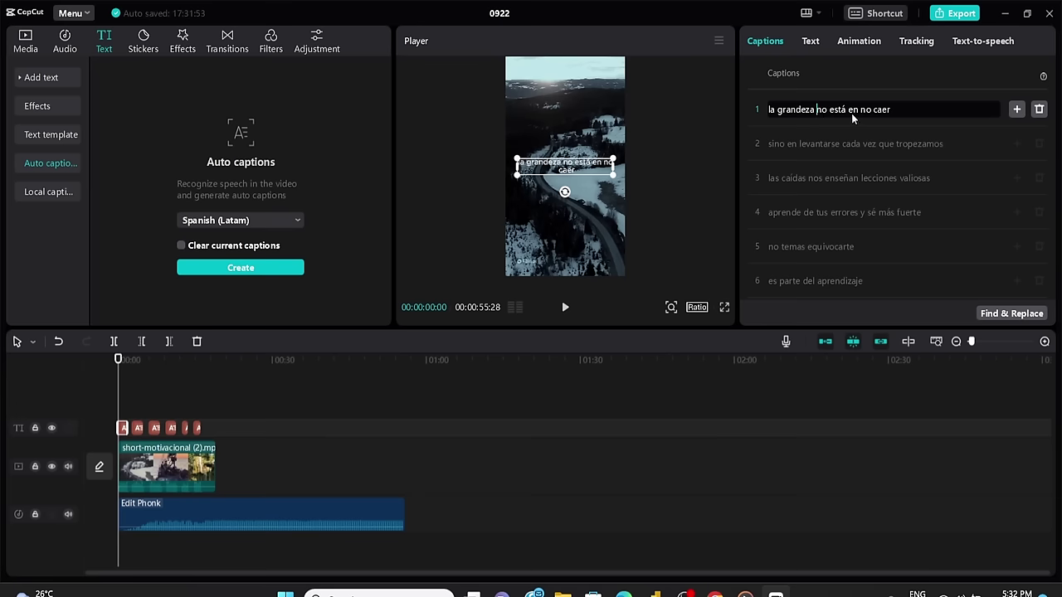
key(Return)
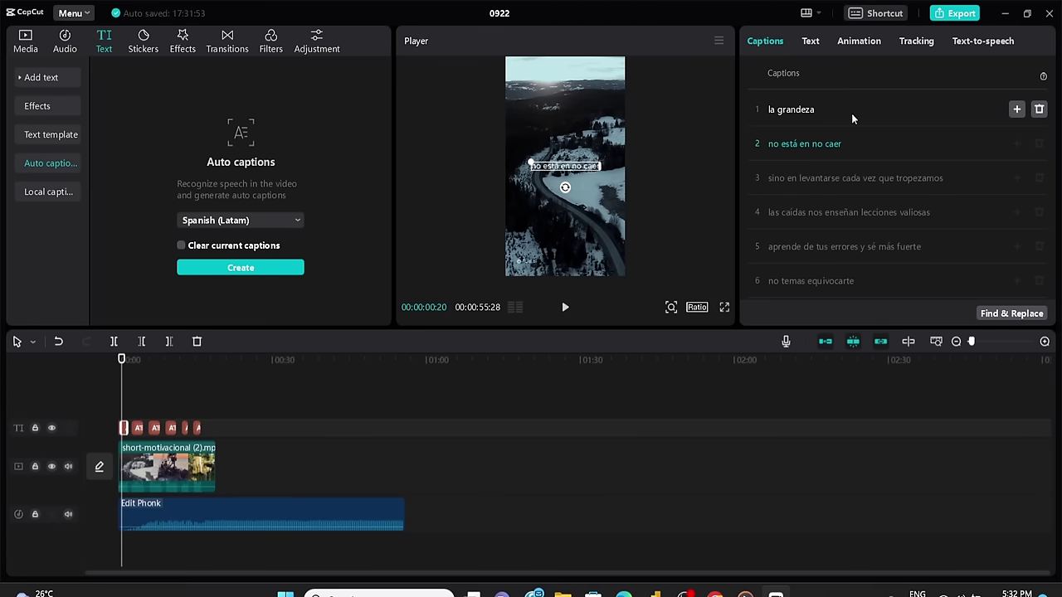
click(842, 178)
key(Return)
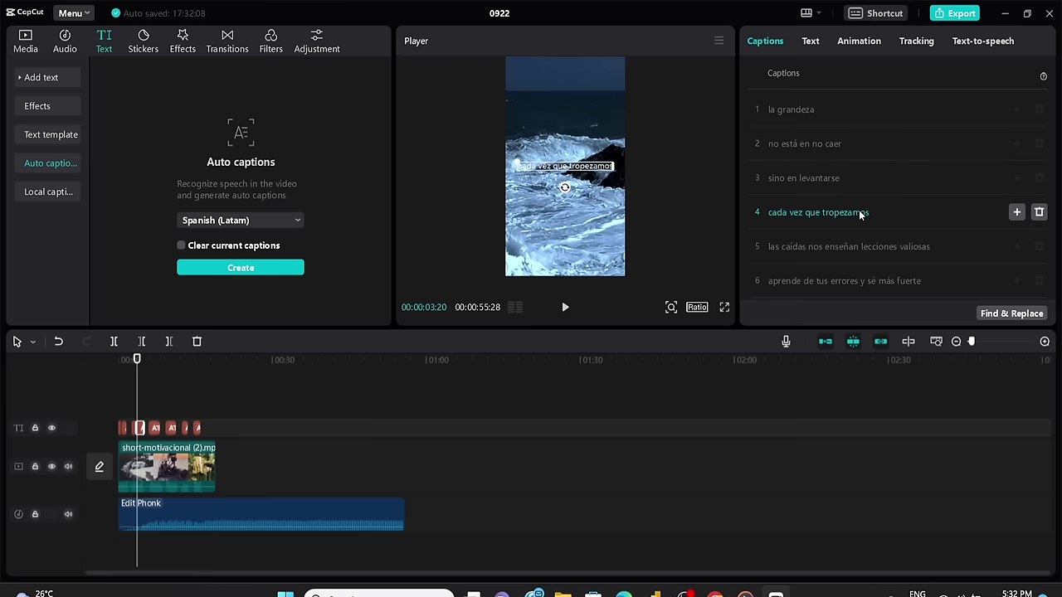
- Split the next two long captions before "lecciones valiosas" and before "y sé más fuerte", and review the caption list
click(859, 246)
key(Return)
scroll(861, 241, down, 3)
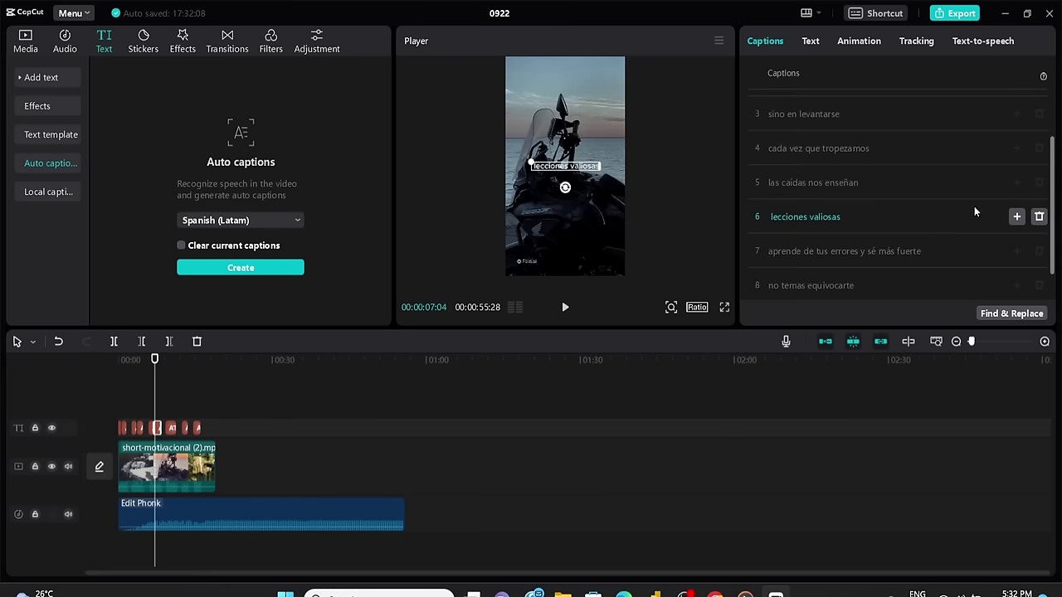
click(861, 215)
key(Return)
scroll(843, 210, down, 1)
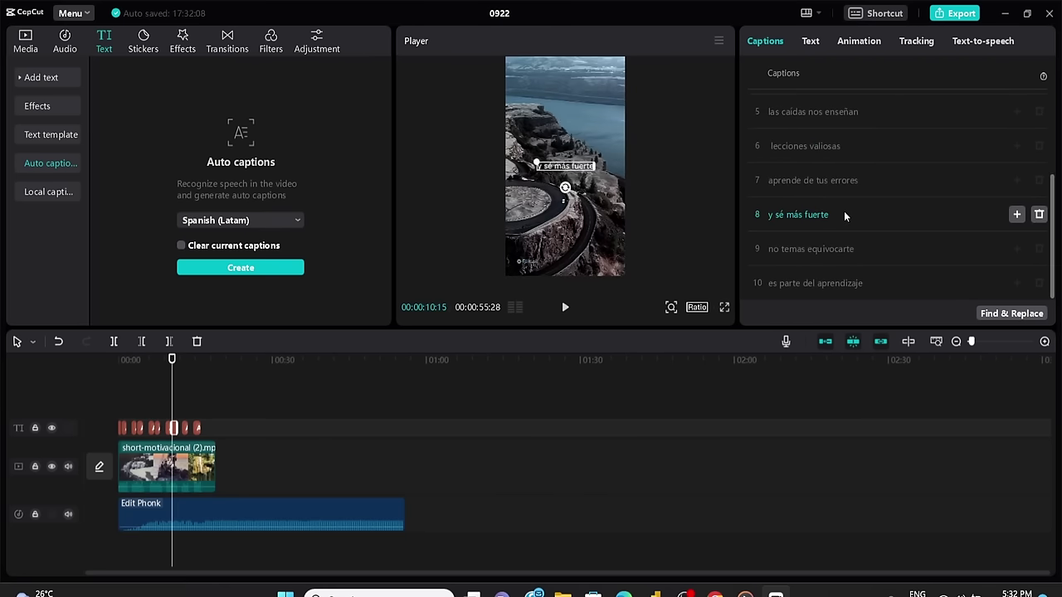
scroll(865, 211, up, 4)
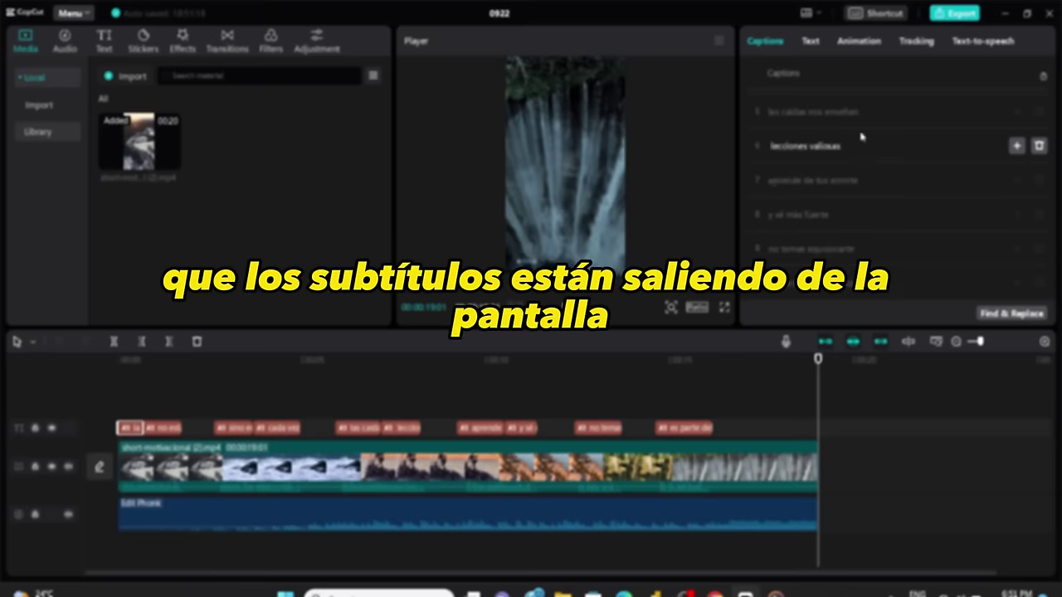
scroll(860, 137, up, 3)
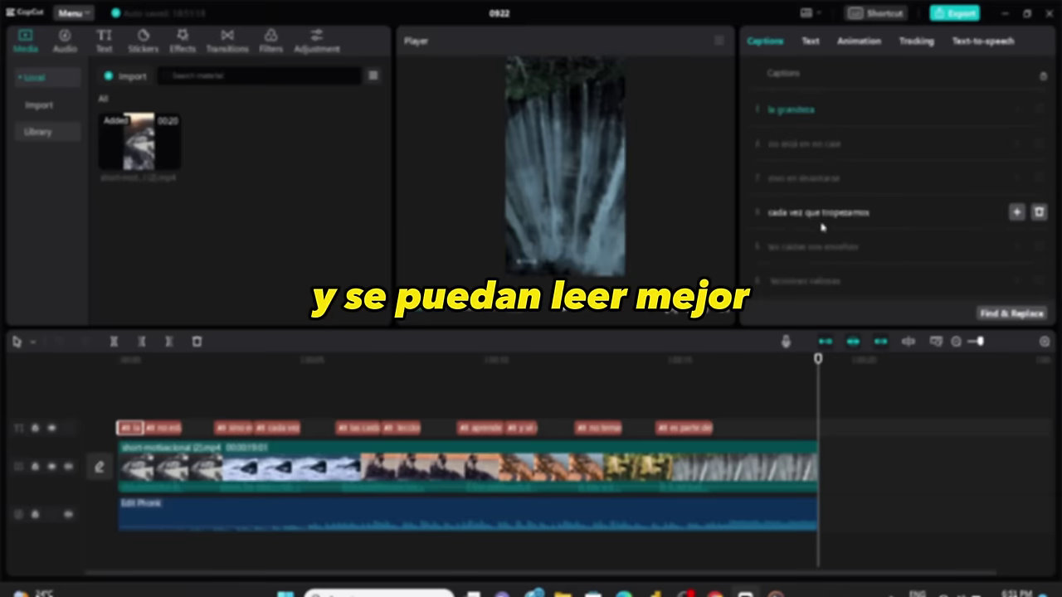